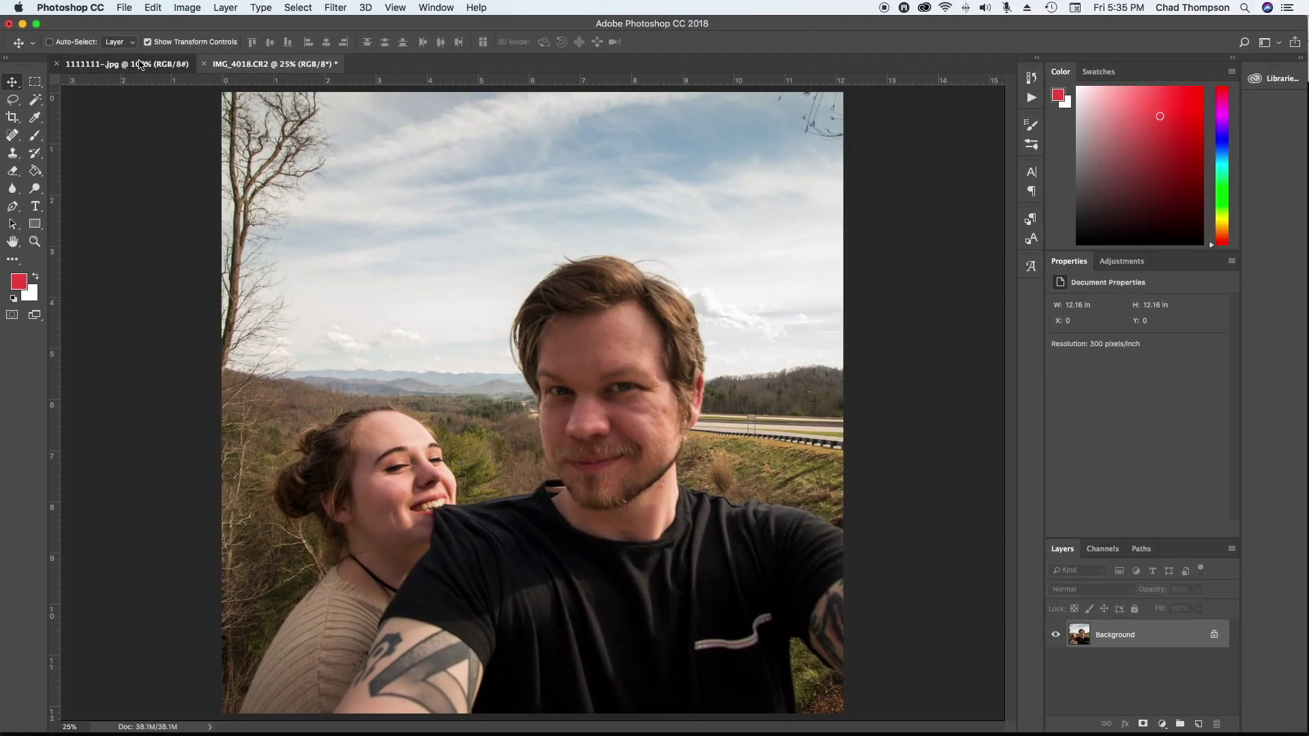
# Duplicate the selfie onto a new layer named 'Working Layer' above the Background.
pyautogui.click(142, 63)
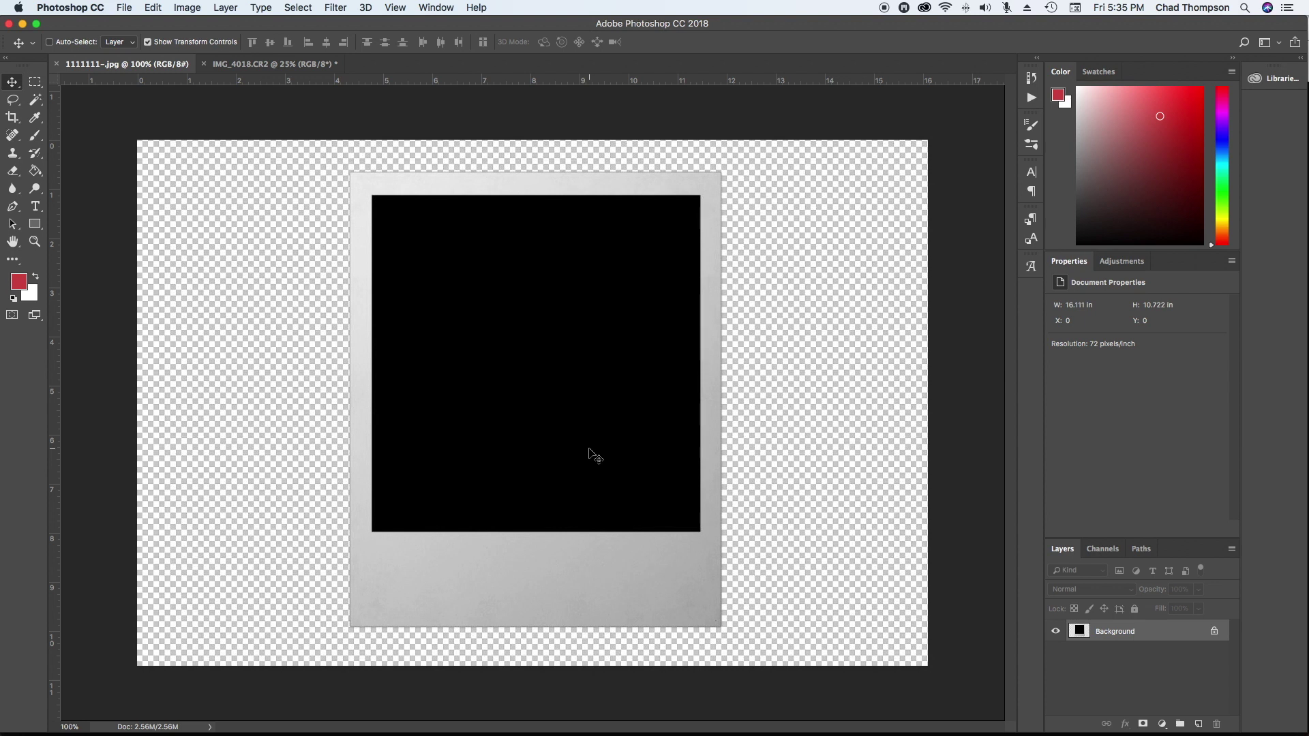
pyautogui.hotkey('ctrl', 'Tab')
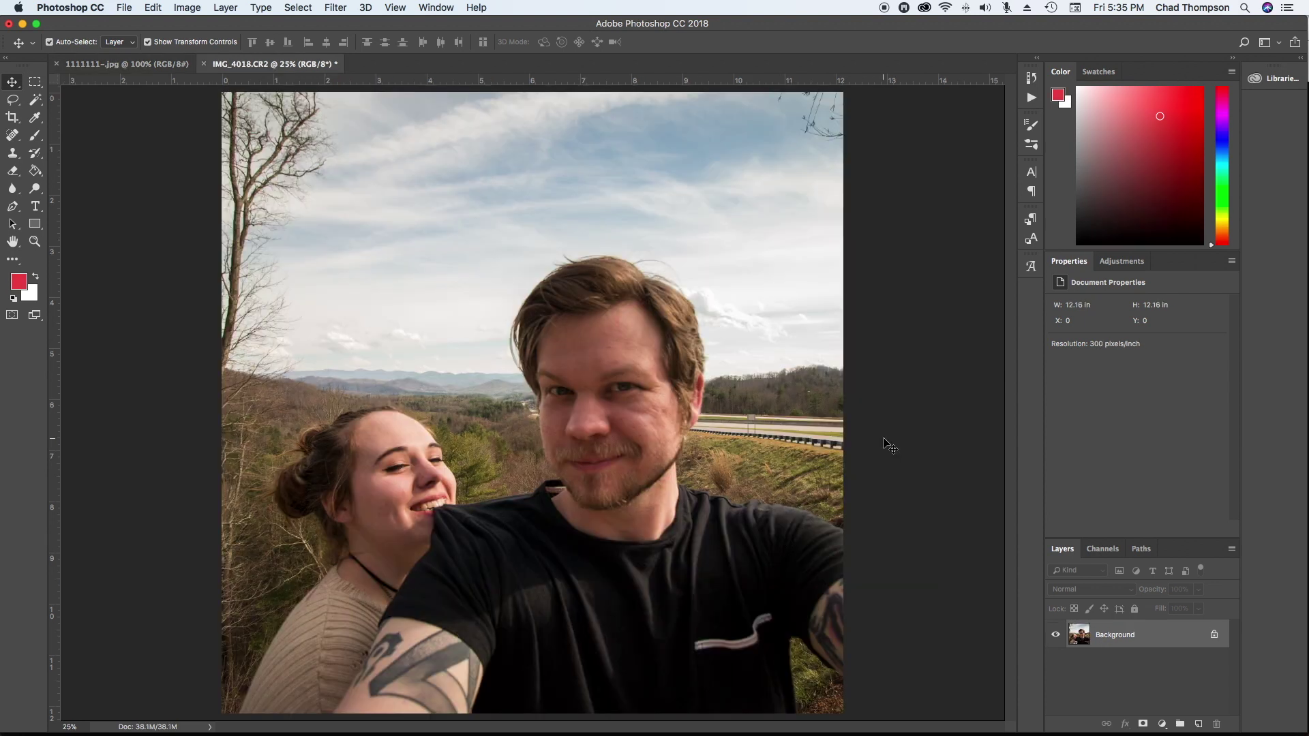
pyautogui.press('super+j')
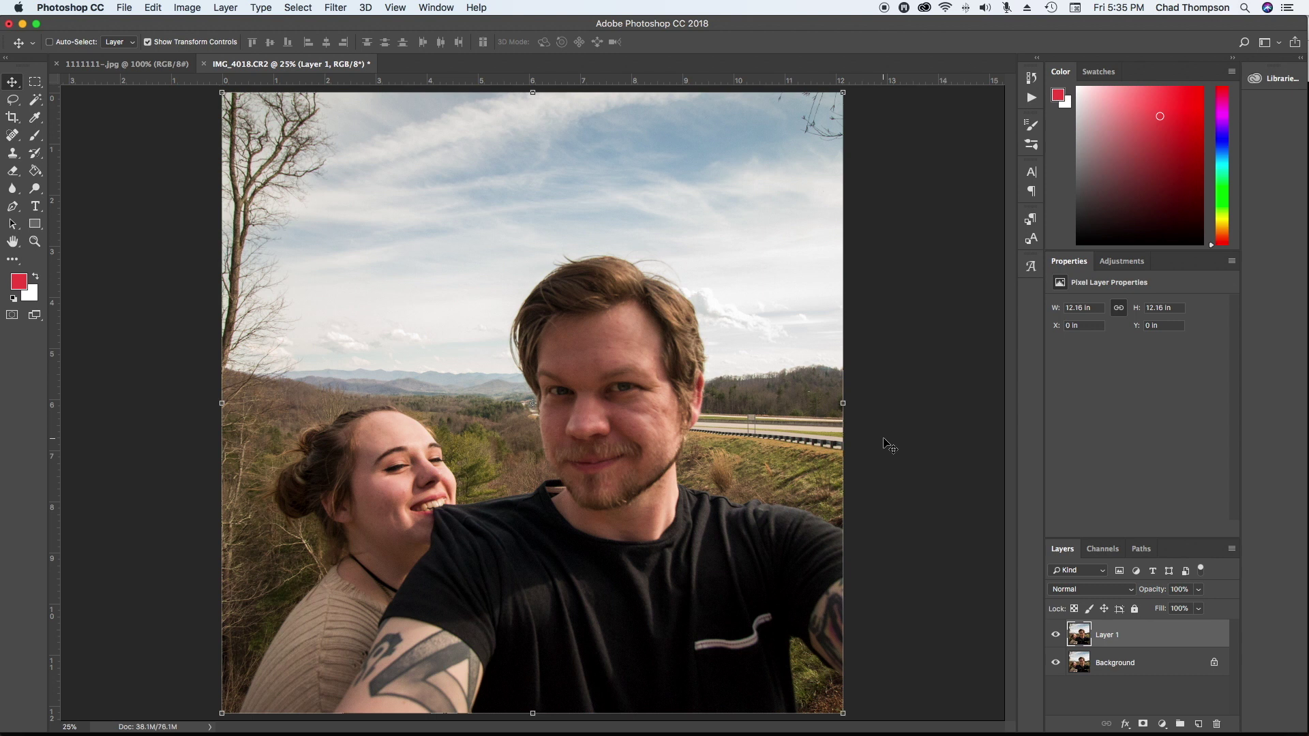
pyautogui.doubleClick(1109, 635)
pyautogui.press('Return')
pyautogui.doubleClick(1110, 635)
pyautogui.write('Working La')
pyautogui.press('Return')
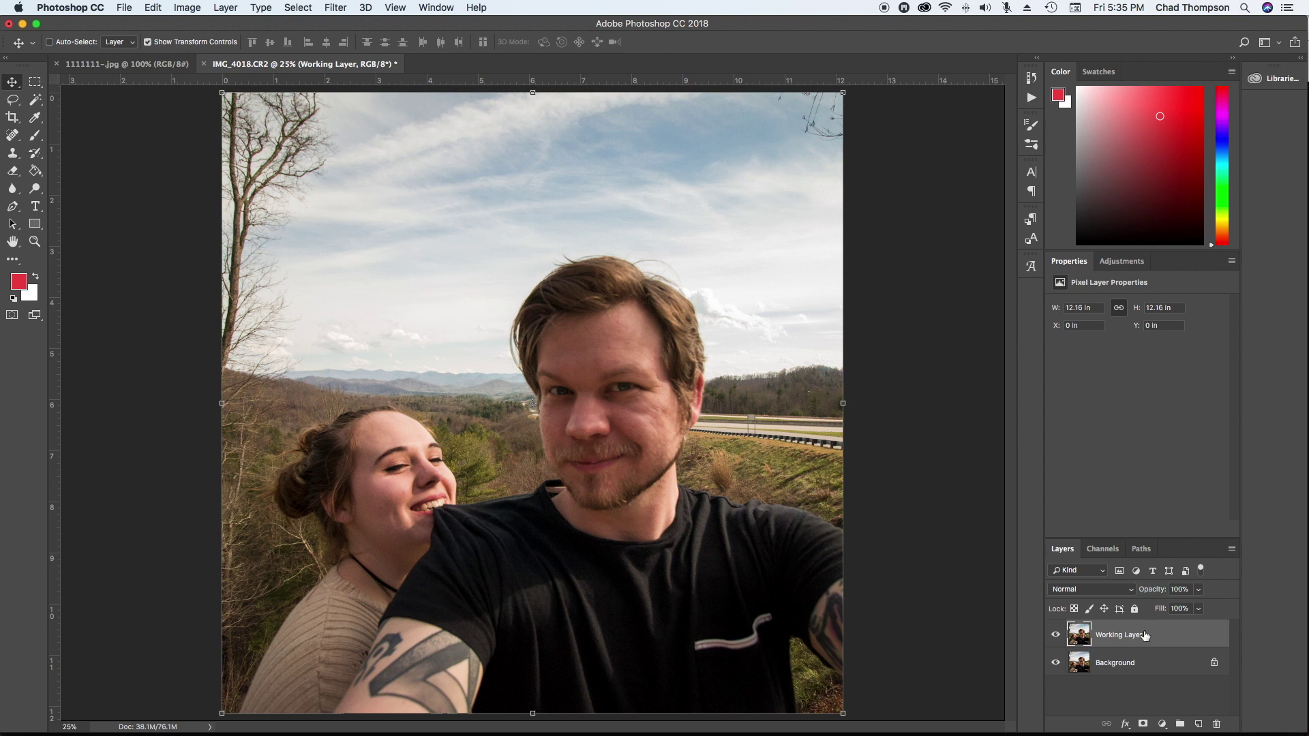
pyautogui.click(1122, 262)
# Add a Curves adjustment that lifts the black point, with two curve points reshaping contrast and midtones.
pyautogui.click(1162, 724)
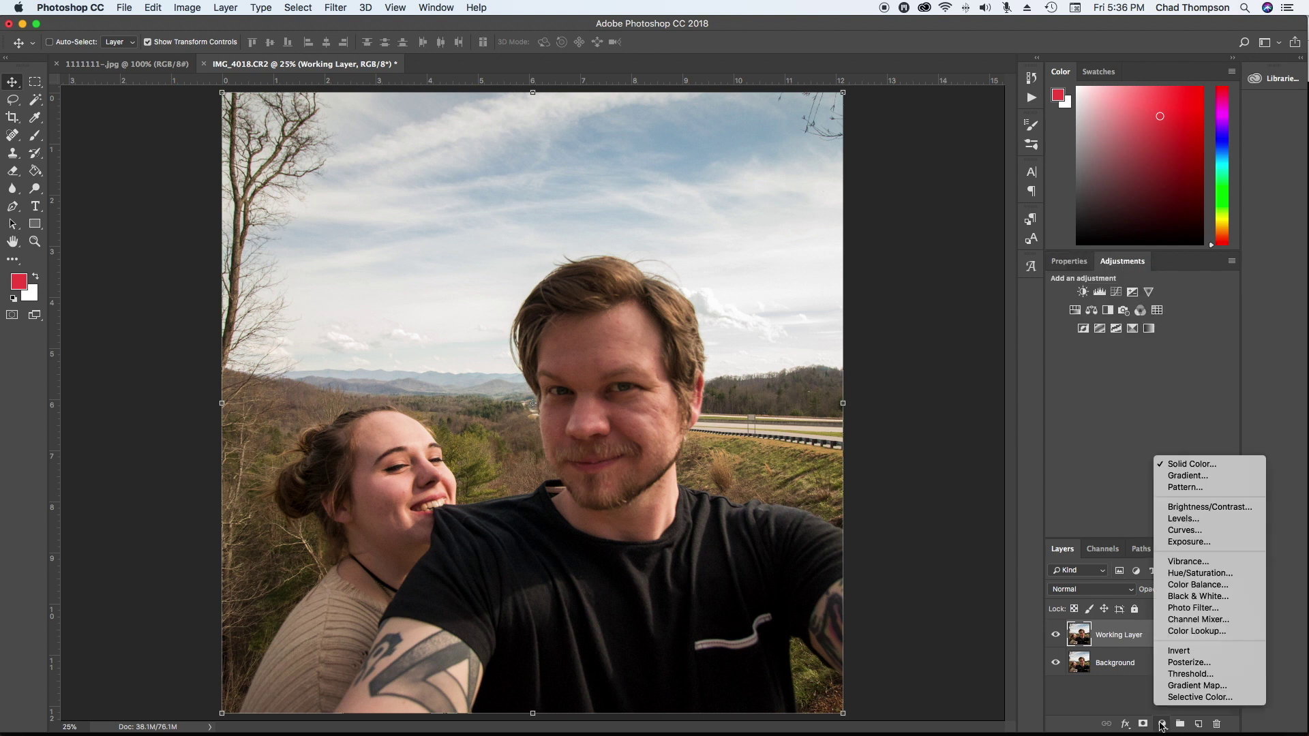
pyautogui.click(1162, 724)
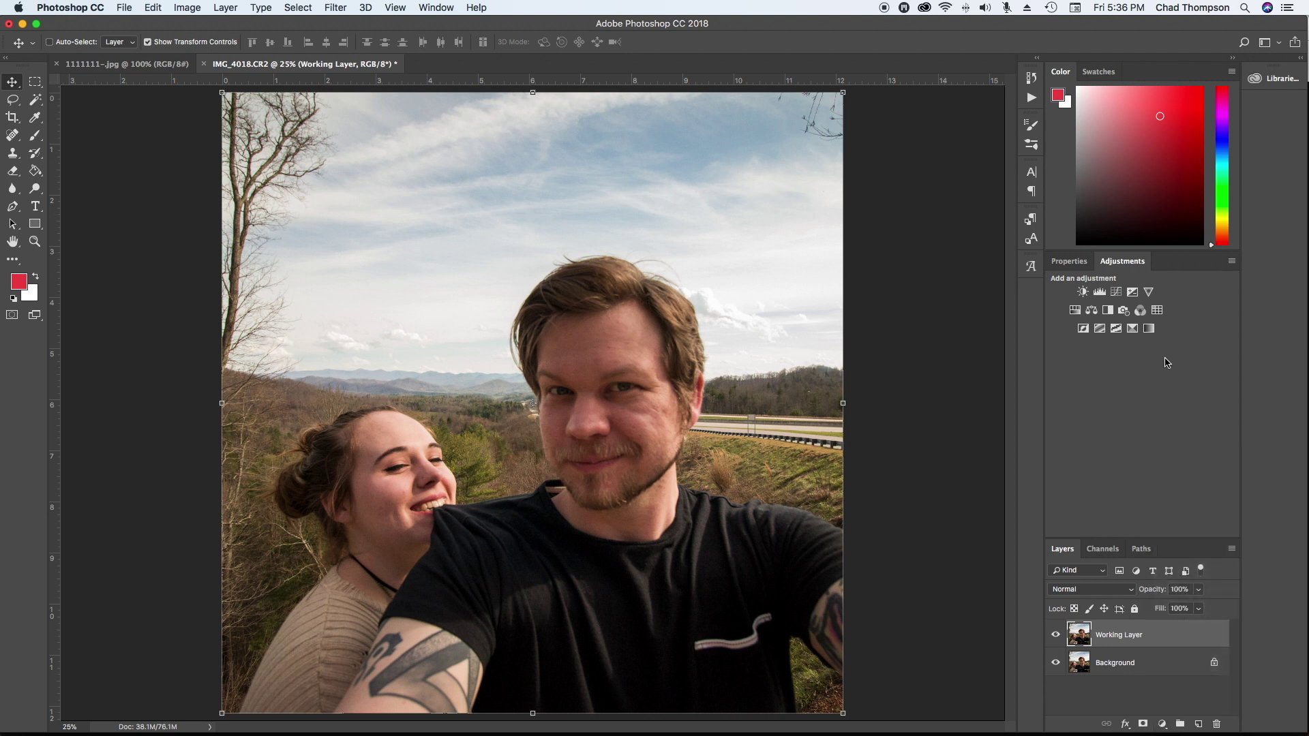
pyautogui.click(1118, 292)
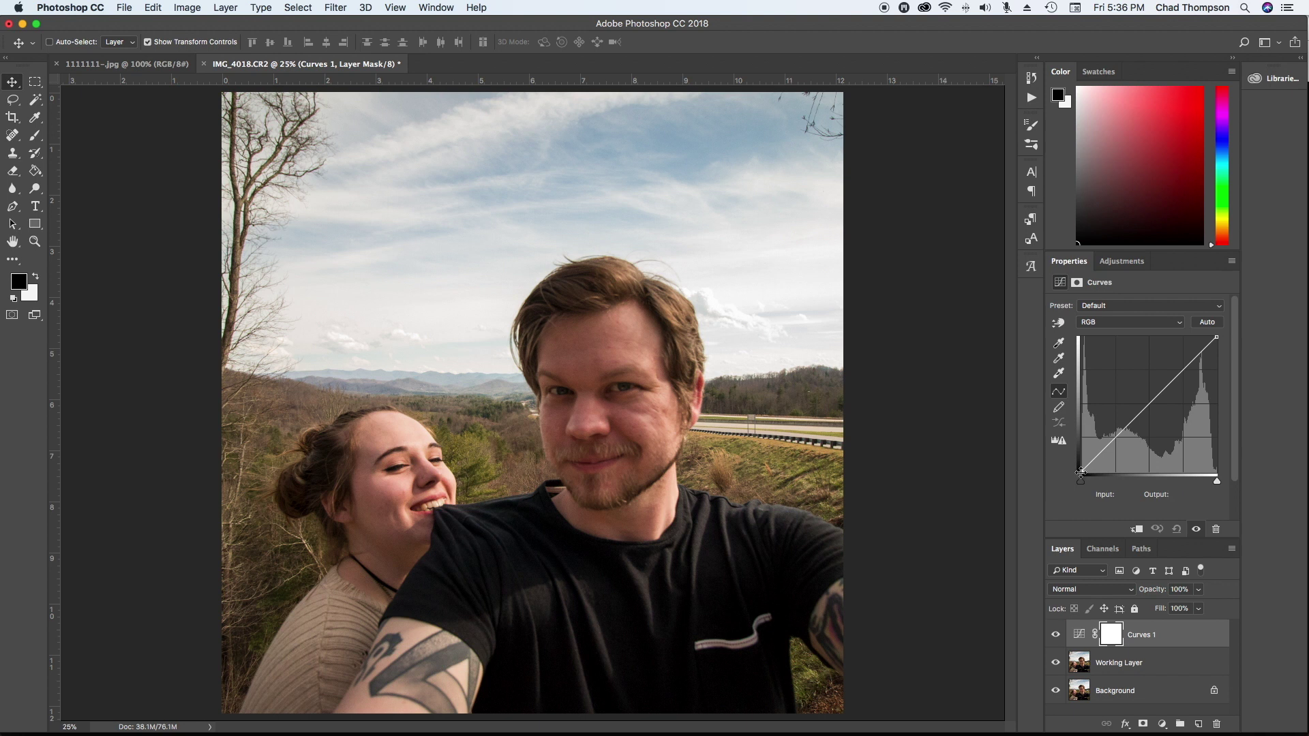
pyautogui.moveTo(1081, 472); pyautogui.dragTo(1056, 449)
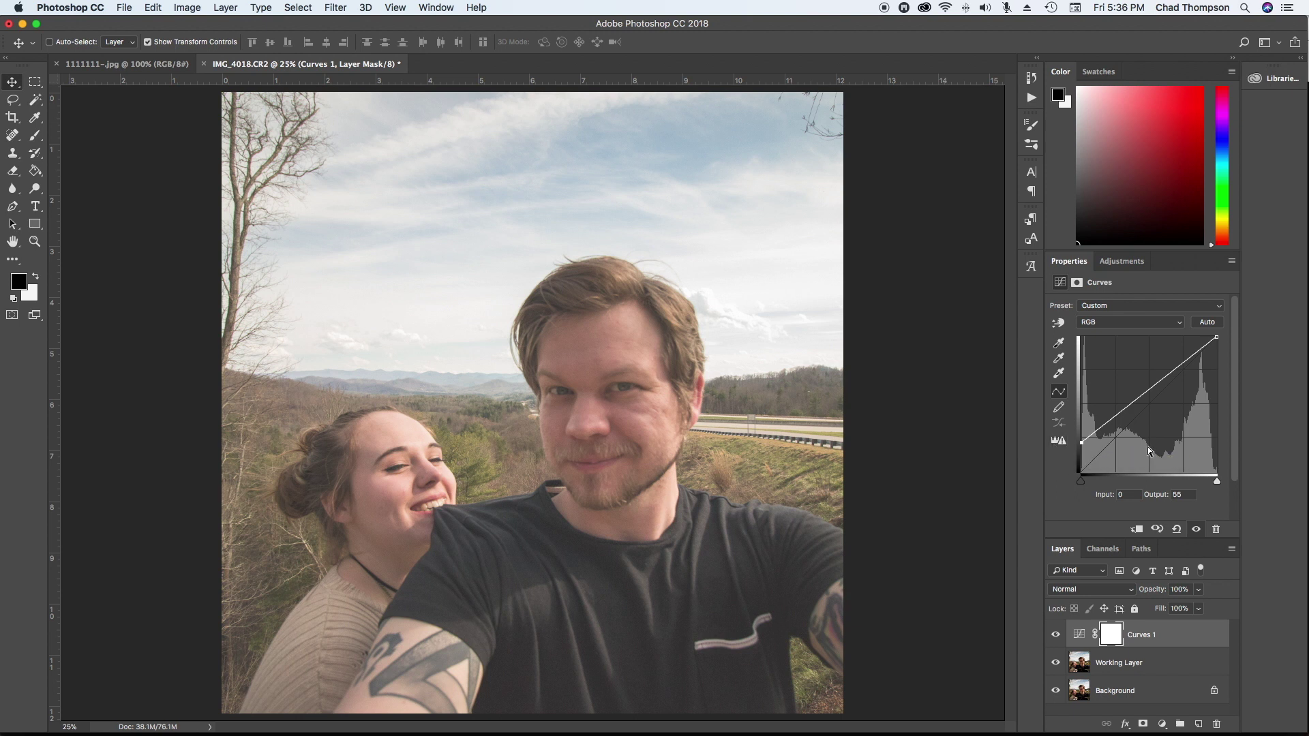
pyautogui.click(1103, 428)
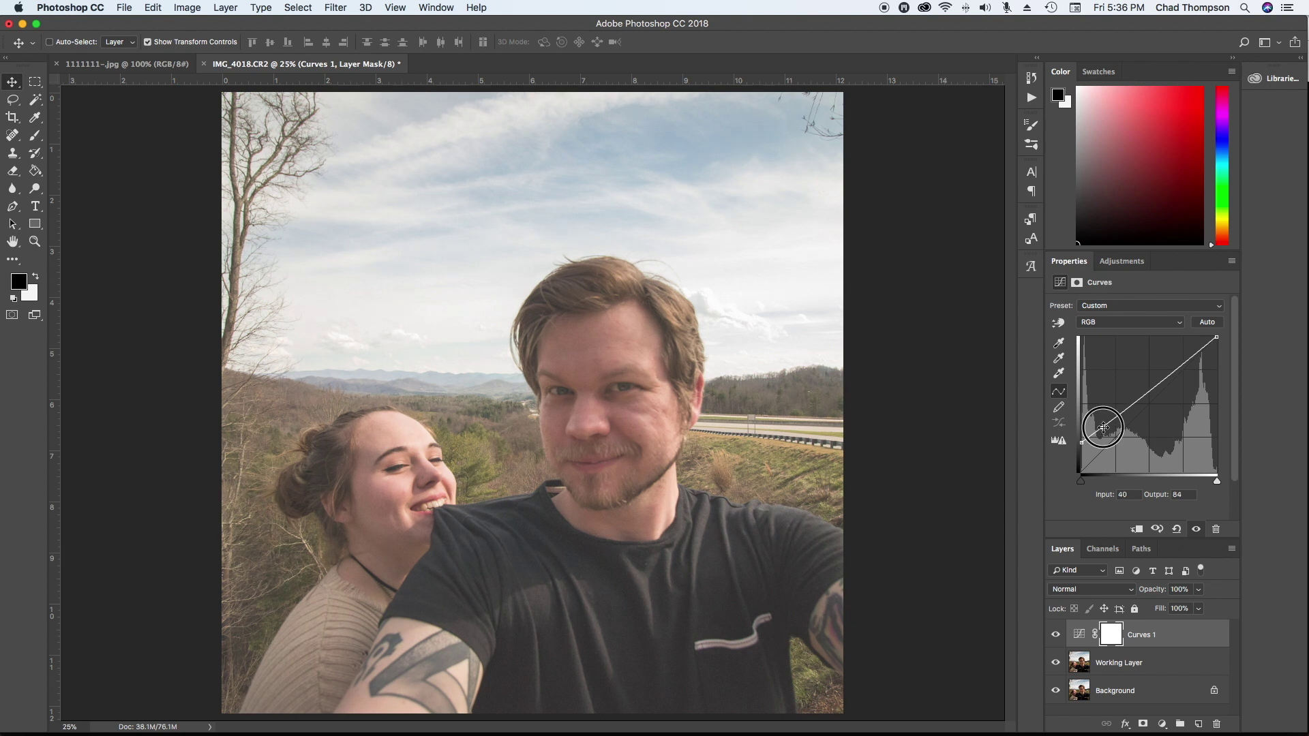
pyautogui.moveTo(1103, 428); pyautogui.dragTo(1106, 432)
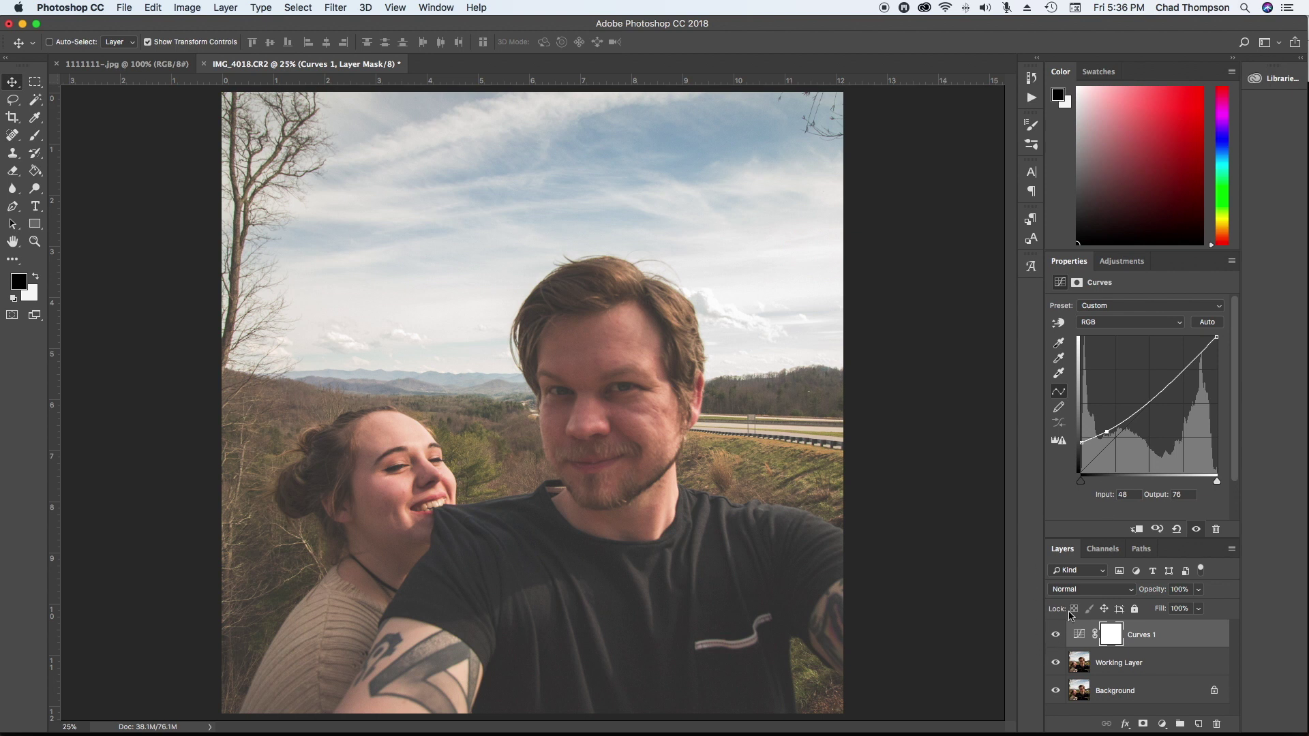
pyautogui.moveTo(1170, 390); pyautogui.dragTo(1184, 356)
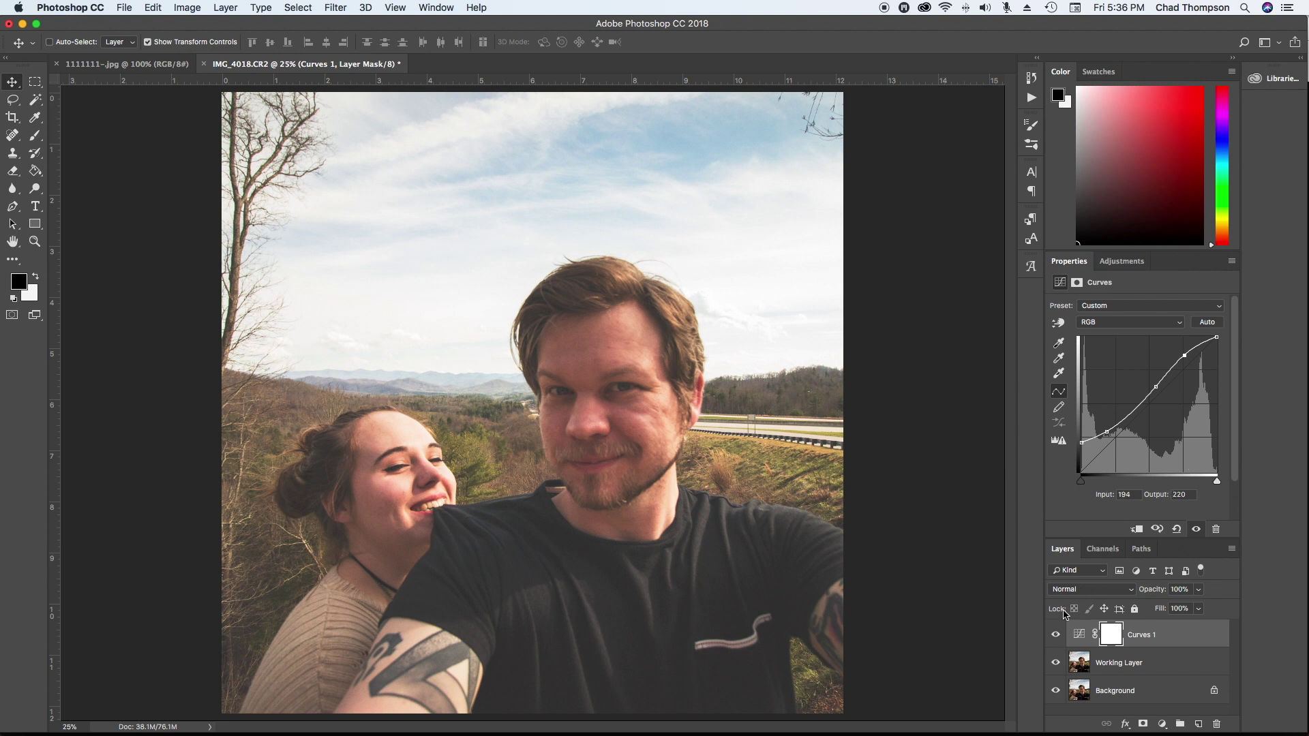
# Compare the photo with and without the curves, then name the layer 'Fade'.
pyautogui.click(1056, 635)
pyautogui.click(1056, 635)
pyautogui.click(1056, 635)
pyautogui.click(1056, 634)
pyautogui.click(1056, 634)
pyautogui.click(1056, 635)
pyautogui.doubleClick(1141, 635)
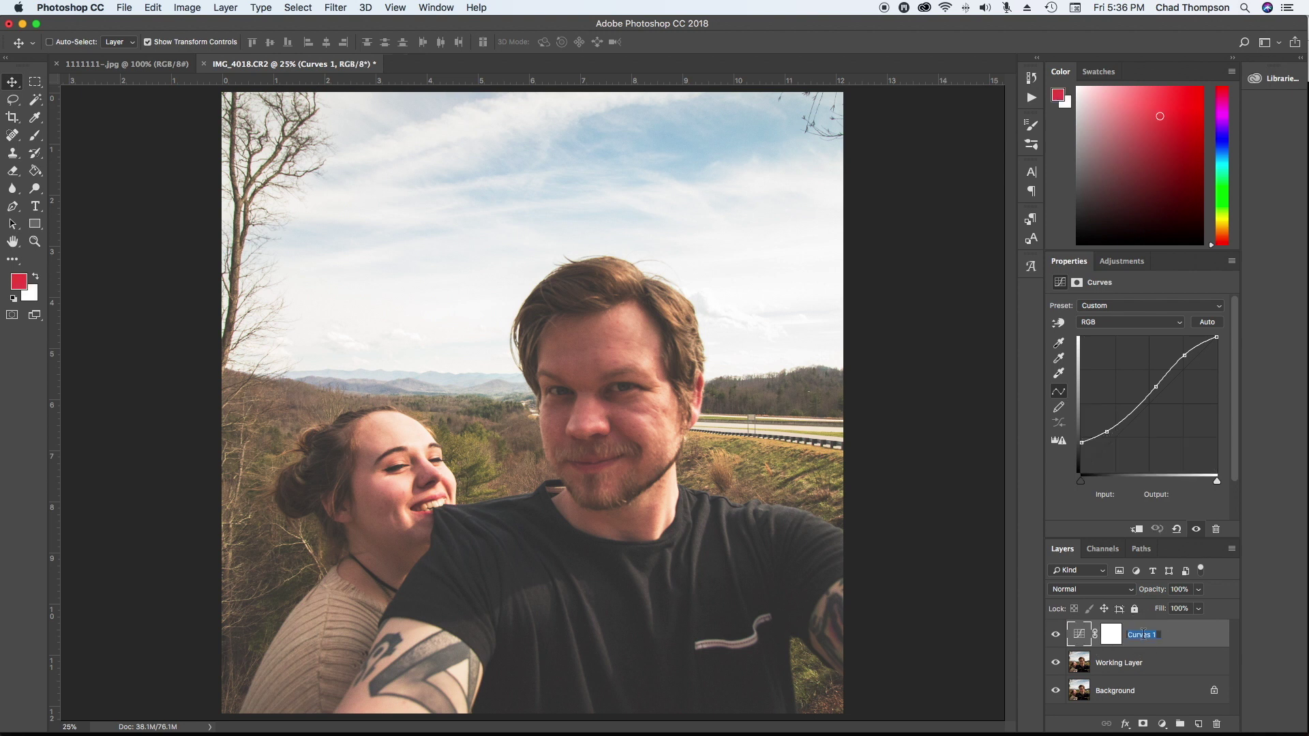
pyautogui.write('Fade')
pyautogui.press('Return')
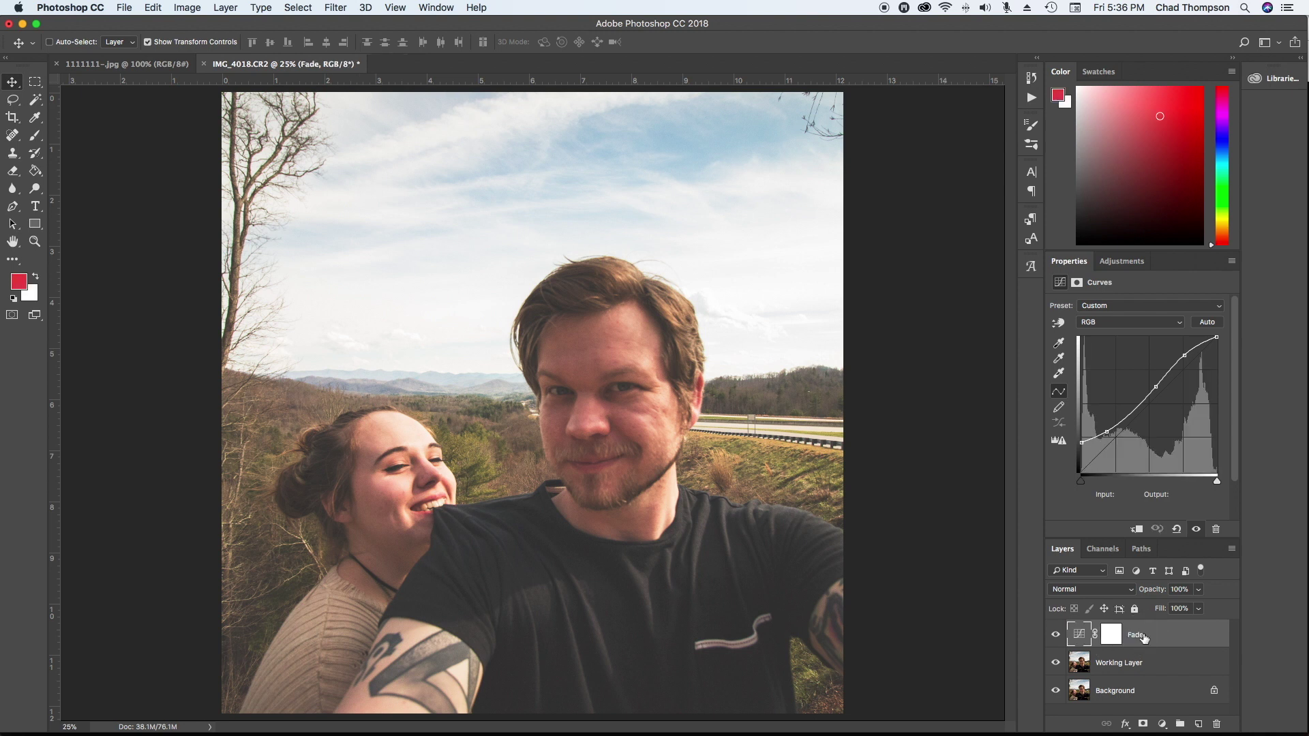
# Add a second Curves layer whose Red curve lifts the shadows and slightly lowers the highlights.
pyautogui.click(1162, 724)
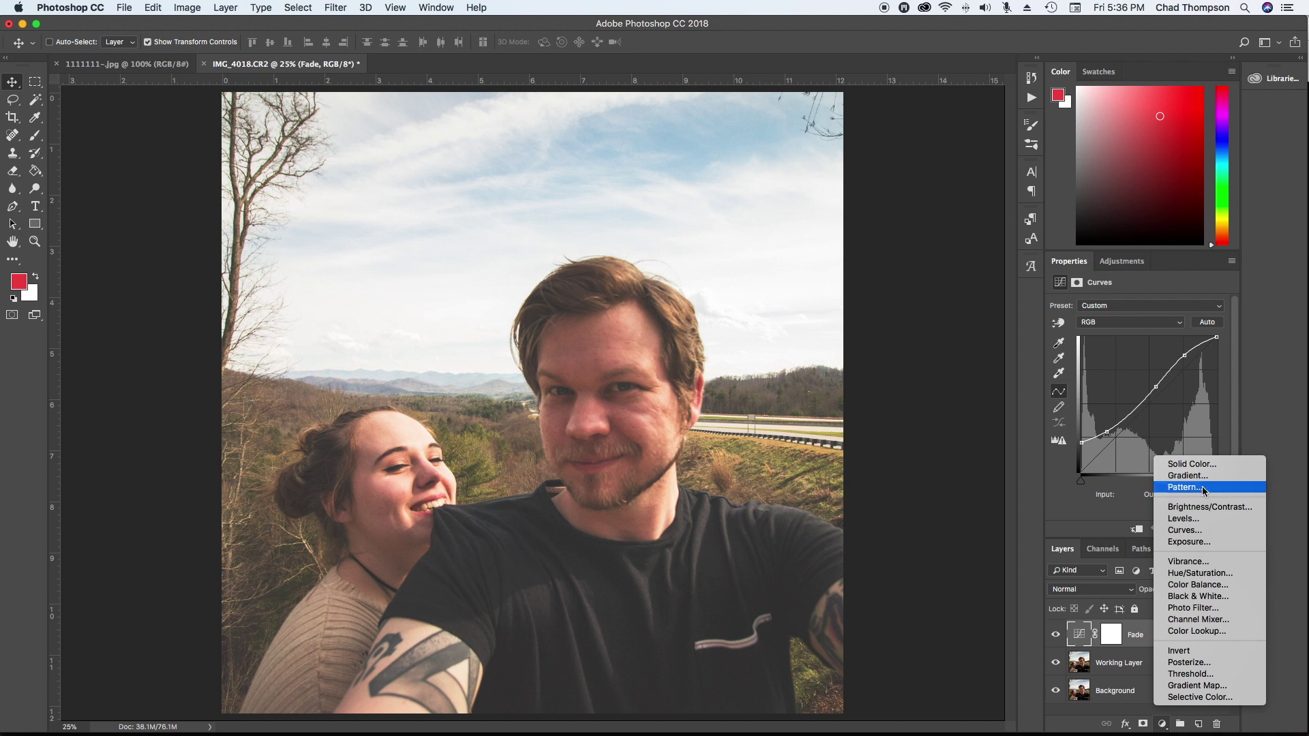
pyautogui.click(1186, 531)
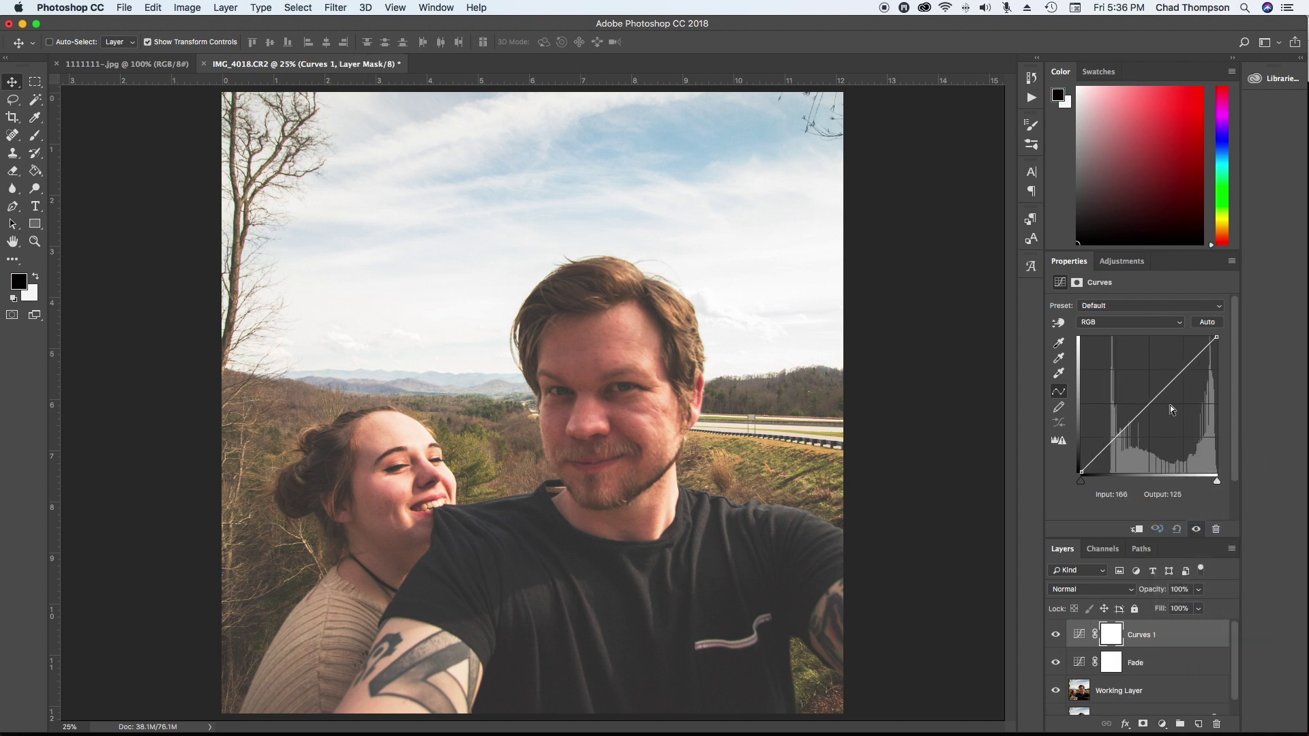
pyautogui.click(1119, 323)
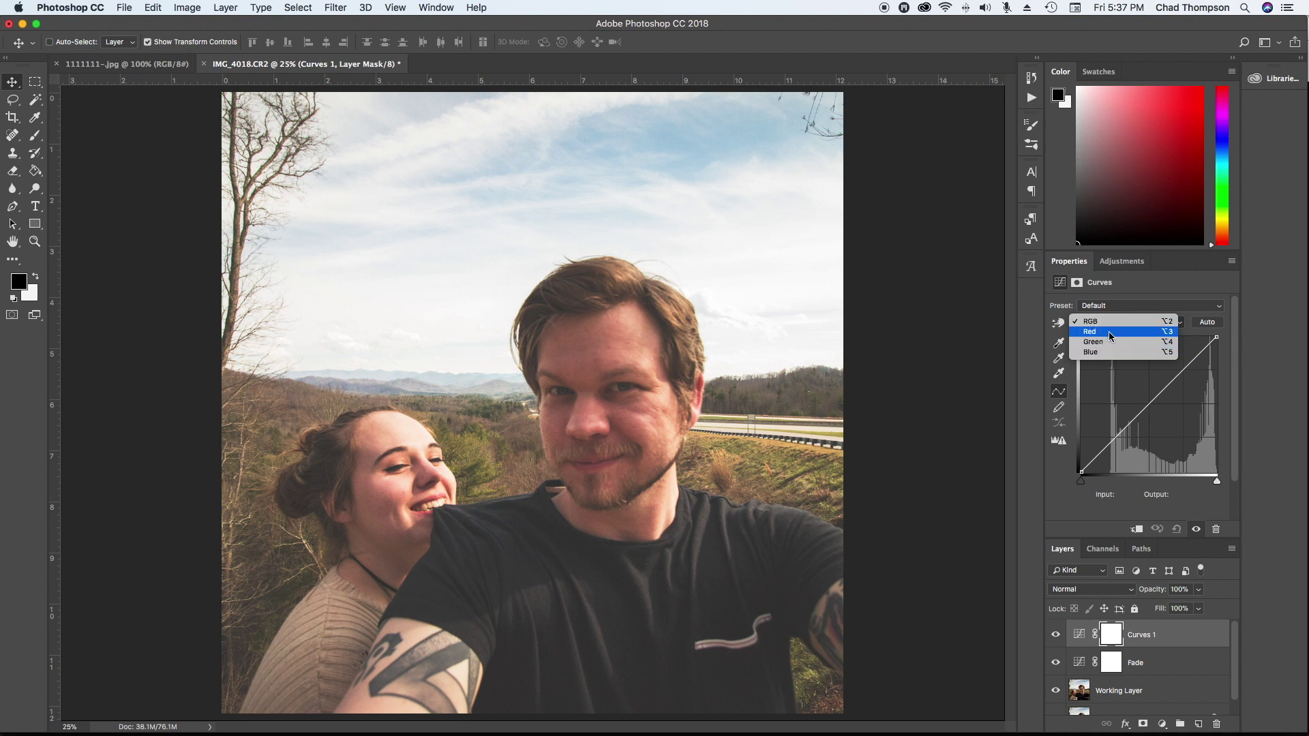
pyautogui.click(1110, 335)
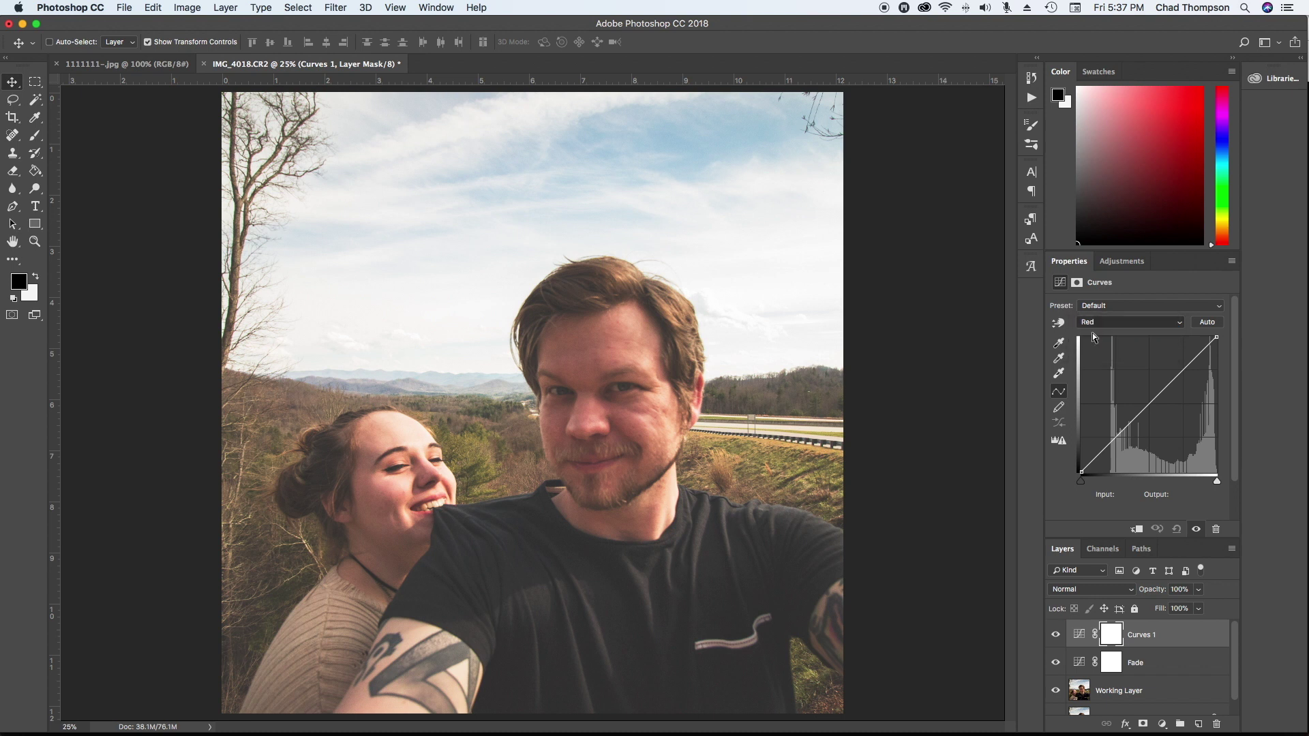
pyautogui.click(1113, 438)
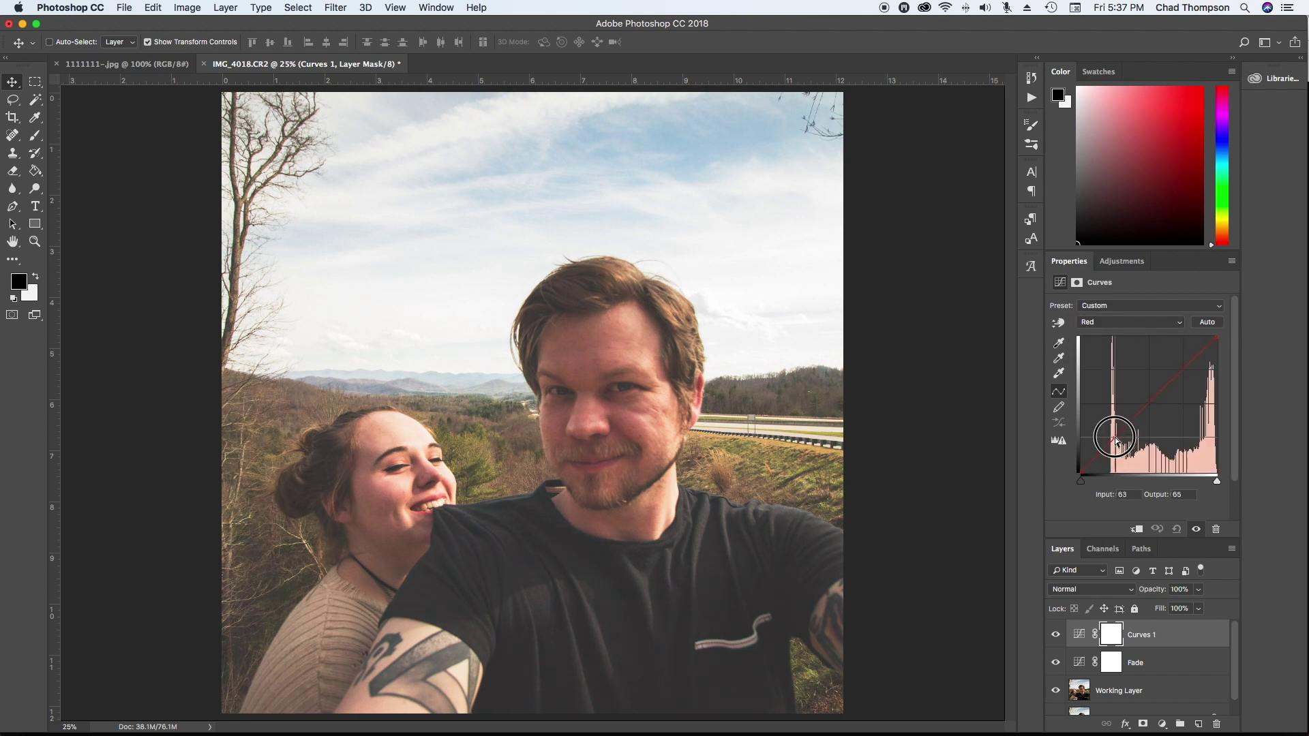
pyautogui.click(1184, 373)
pyautogui.moveTo(1184, 372); pyautogui.dragTo(1187, 375)
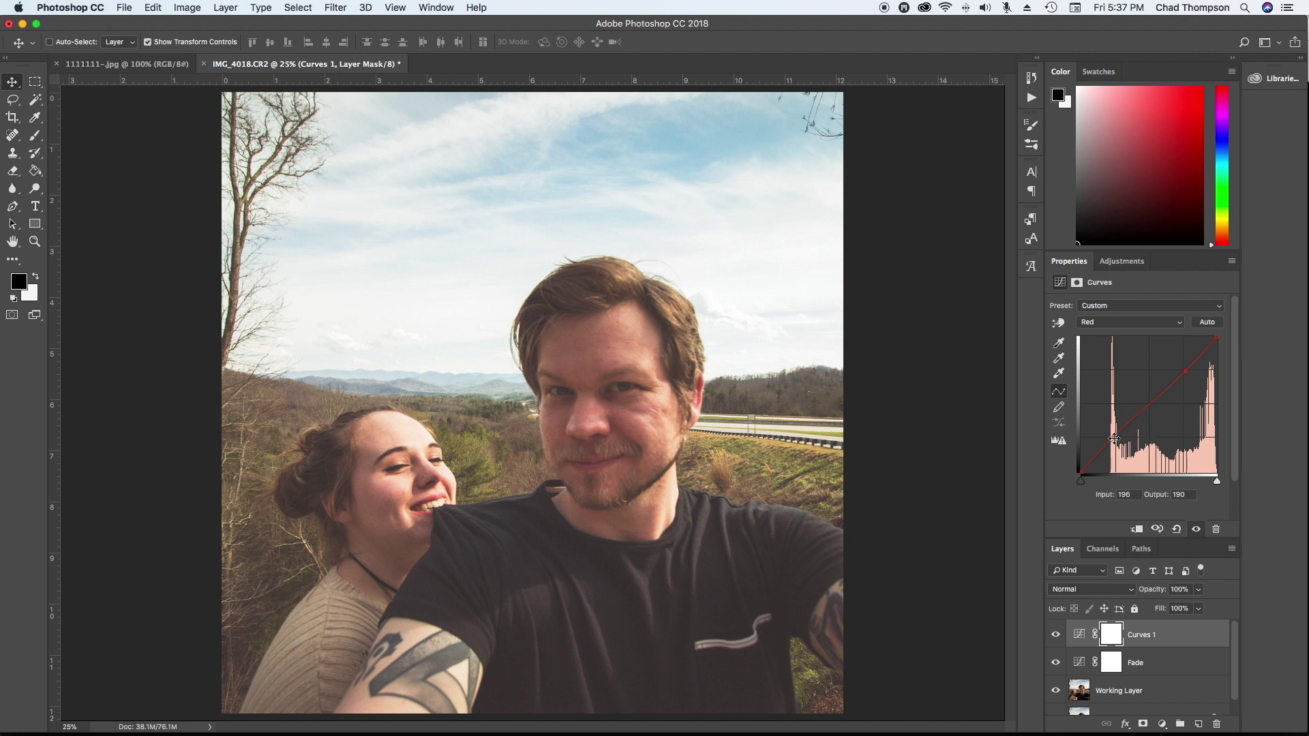
pyautogui.moveTo(1113, 439)
pyautogui.mouseDown()
pyautogui.moveTo(1124, 450)
pyautogui.moveTo(1113, 436)
pyautogui.mouseUp()
pyautogui.click(1132, 326)
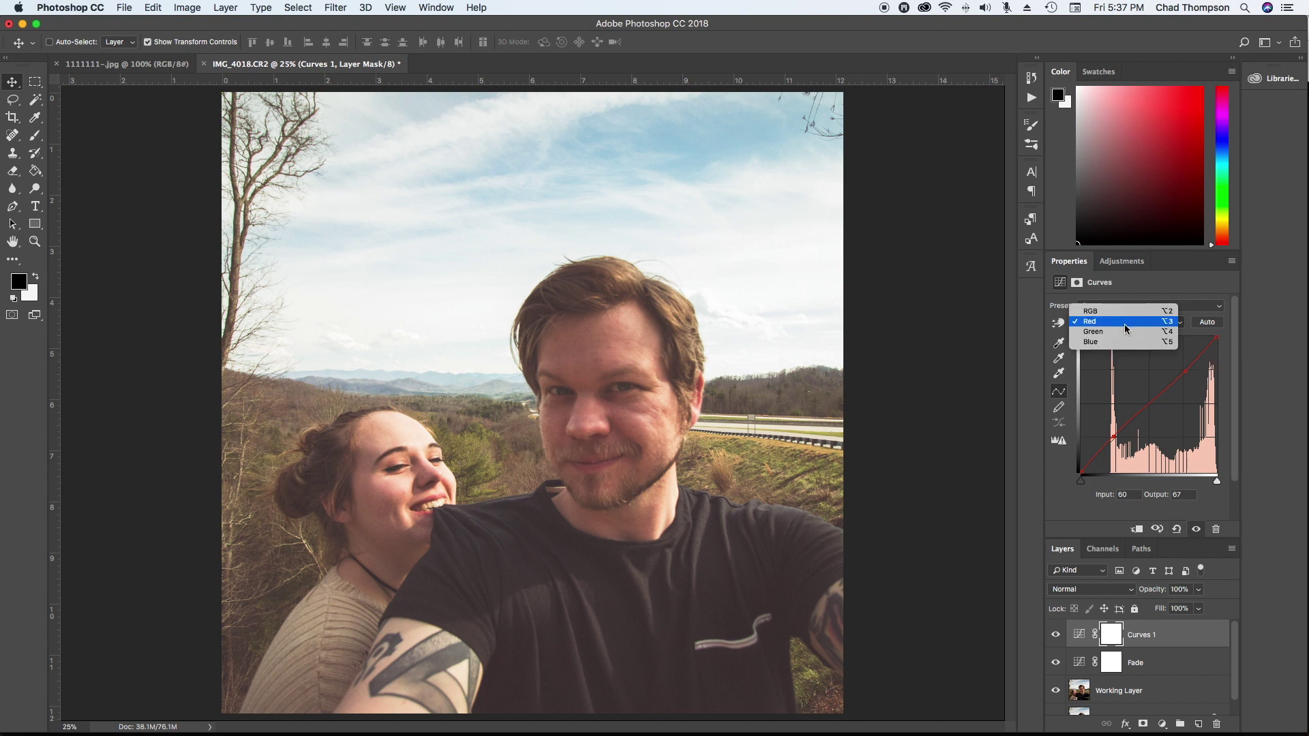
# Add lower and upper points on the Green curve, nudging the upper point slightly higher.
pyautogui.click(1121, 331)
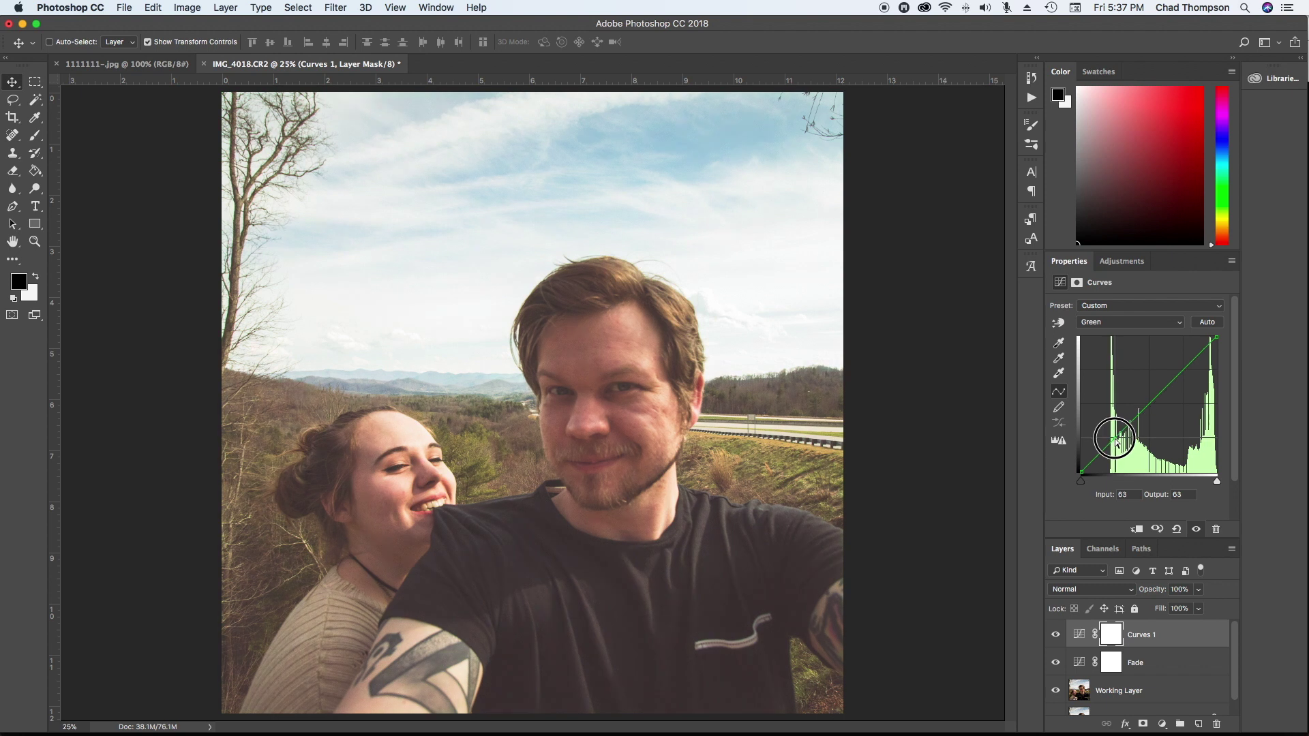
pyautogui.click(1116, 441)
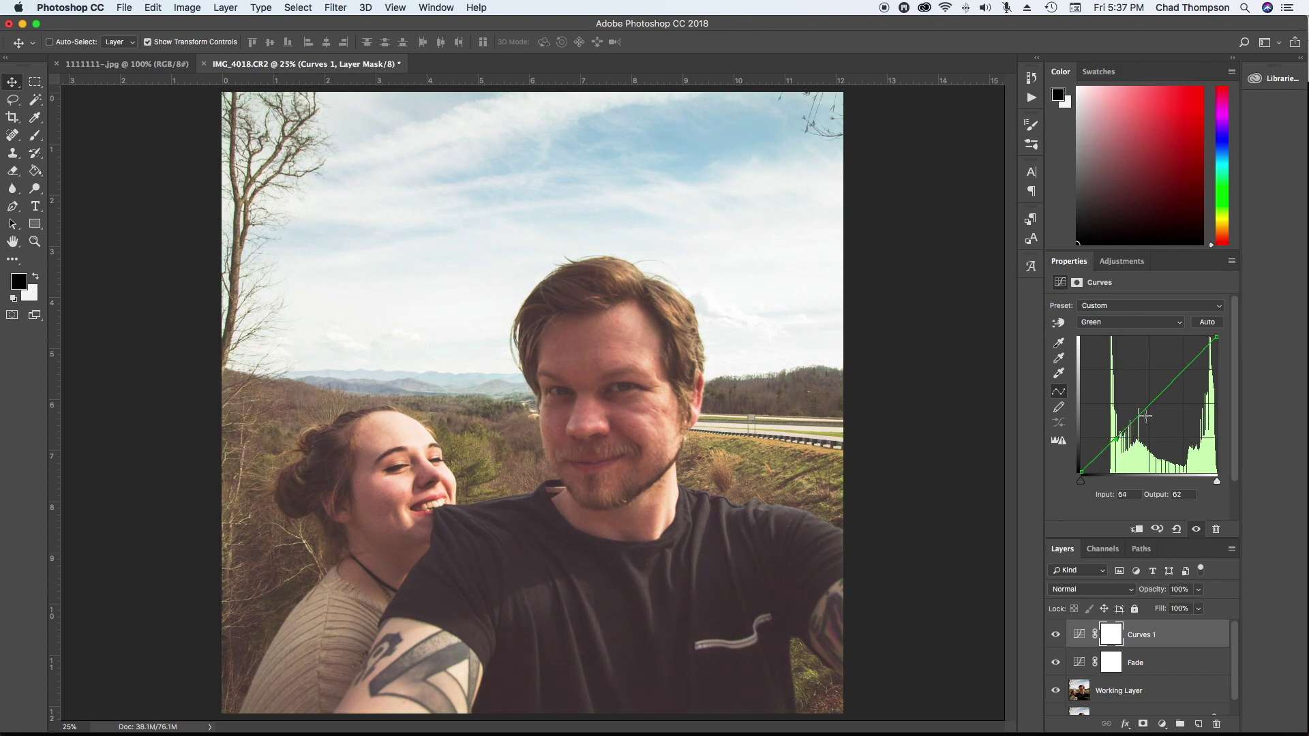
pyautogui.click(1184, 370)
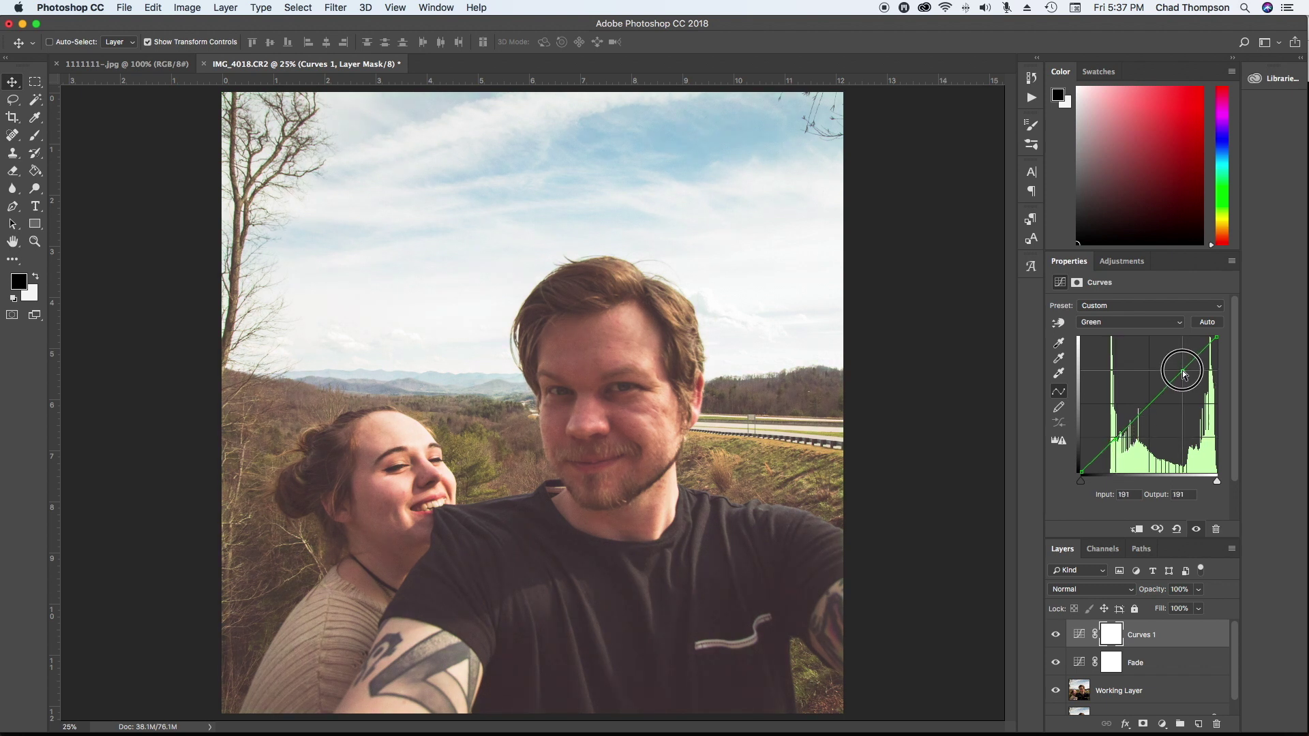
pyautogui.moveTo(1184, 372); pyautogui.dragTo(1184, 370)
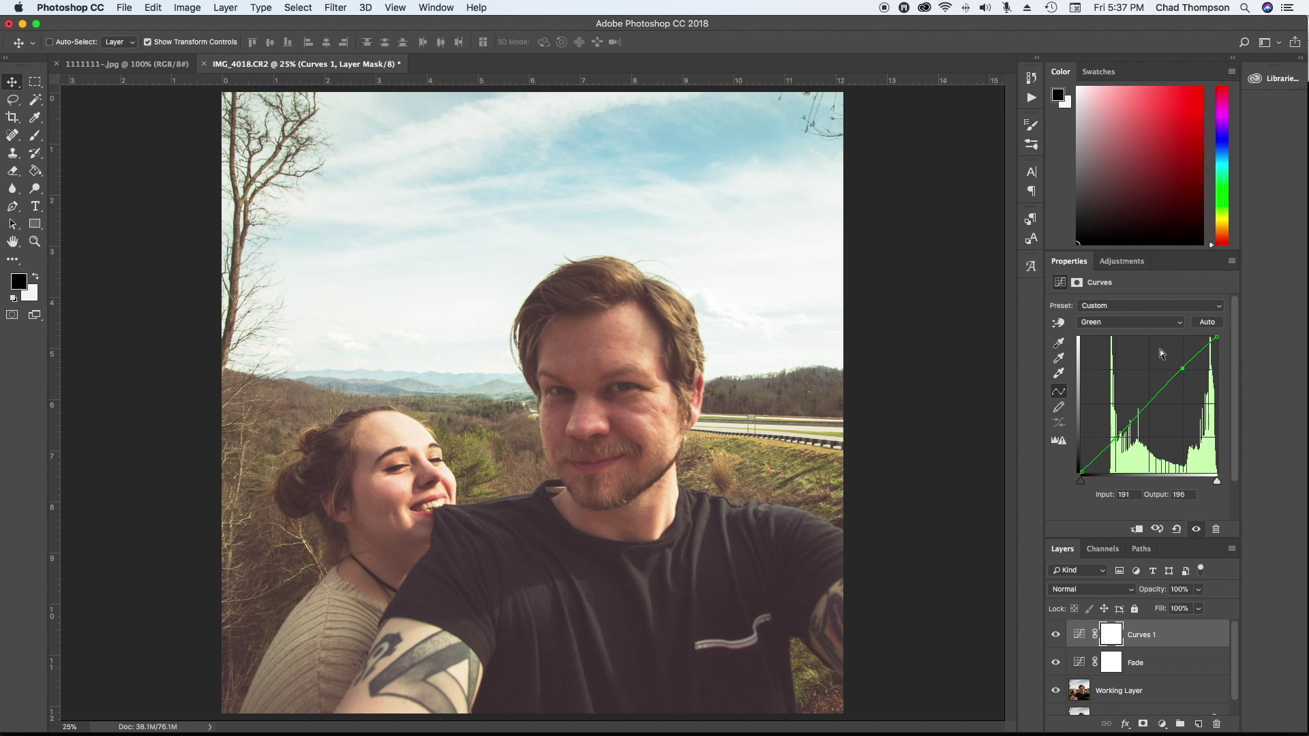
# On the Blue curve, raise the shadows to 26 and drop the highlights to 228.
pyautogui.click(1153, 321)
pyautogui.click(1142, 332)
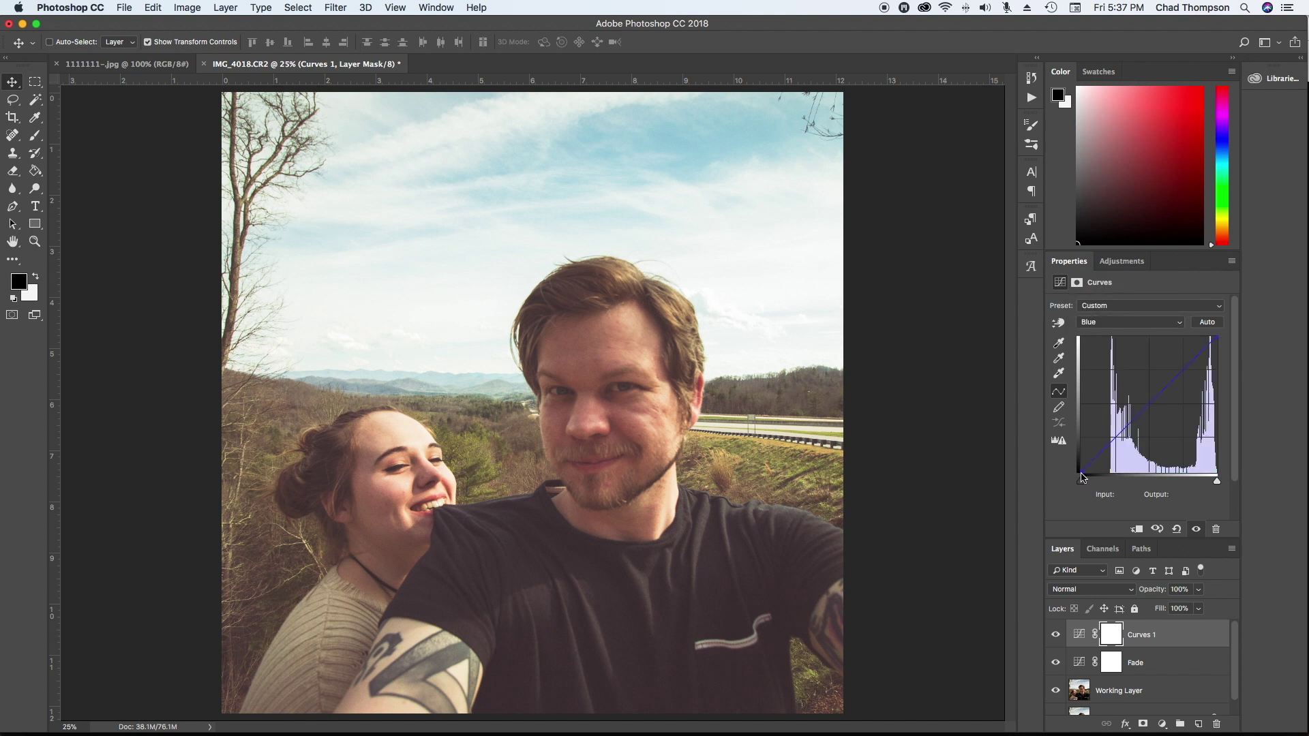
pyautogui.click(1081, 473)
pyautogui.moveTo(1081, 473); pyautogui.dragTo(1074, 460)
pyautogui.moveTo(1217, 339); pyautogui.dragTo(1218, 351)
# Readjust the upper and lower points on the Green curve to fine-tune the tint.
pyautogui.click(1133, 323)
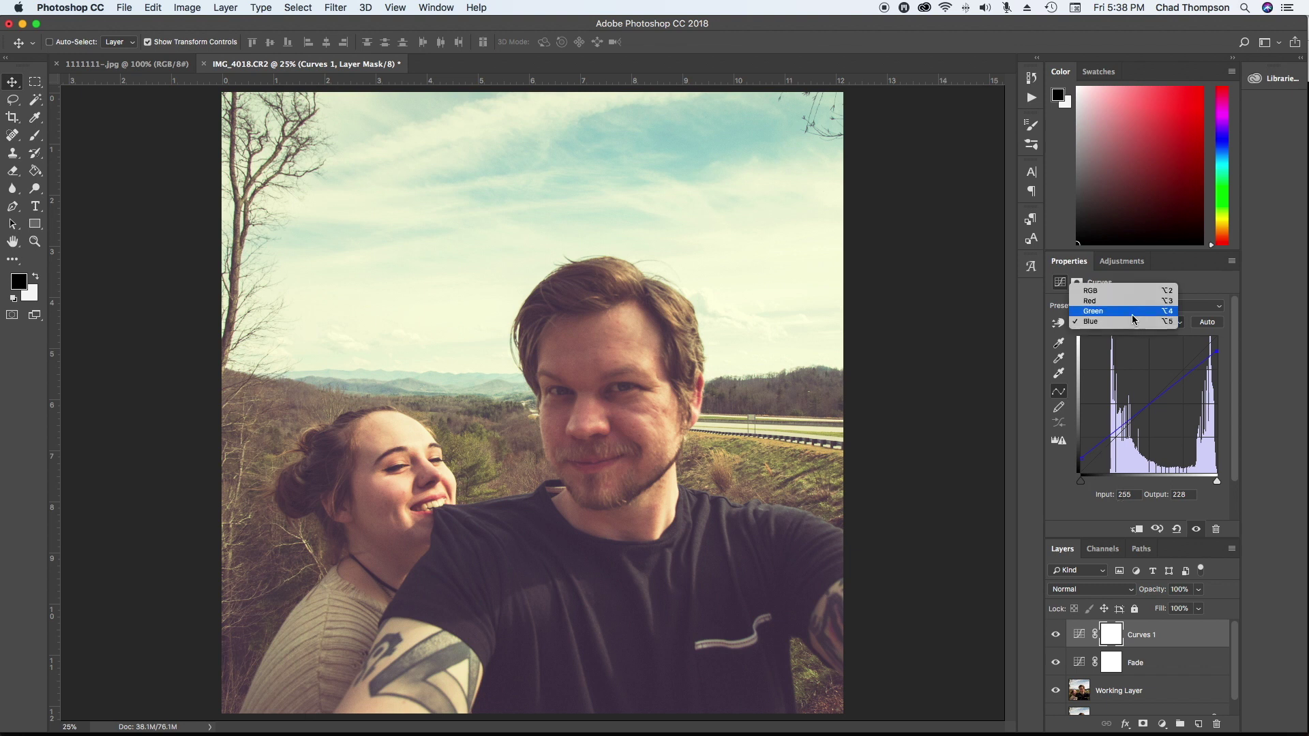
pyautogui.click(1132, 312)
pyautogui.click(1184, 370)
pyautogui.moveTo(1183, 374); pyautogui.dragTo(1185, 376)
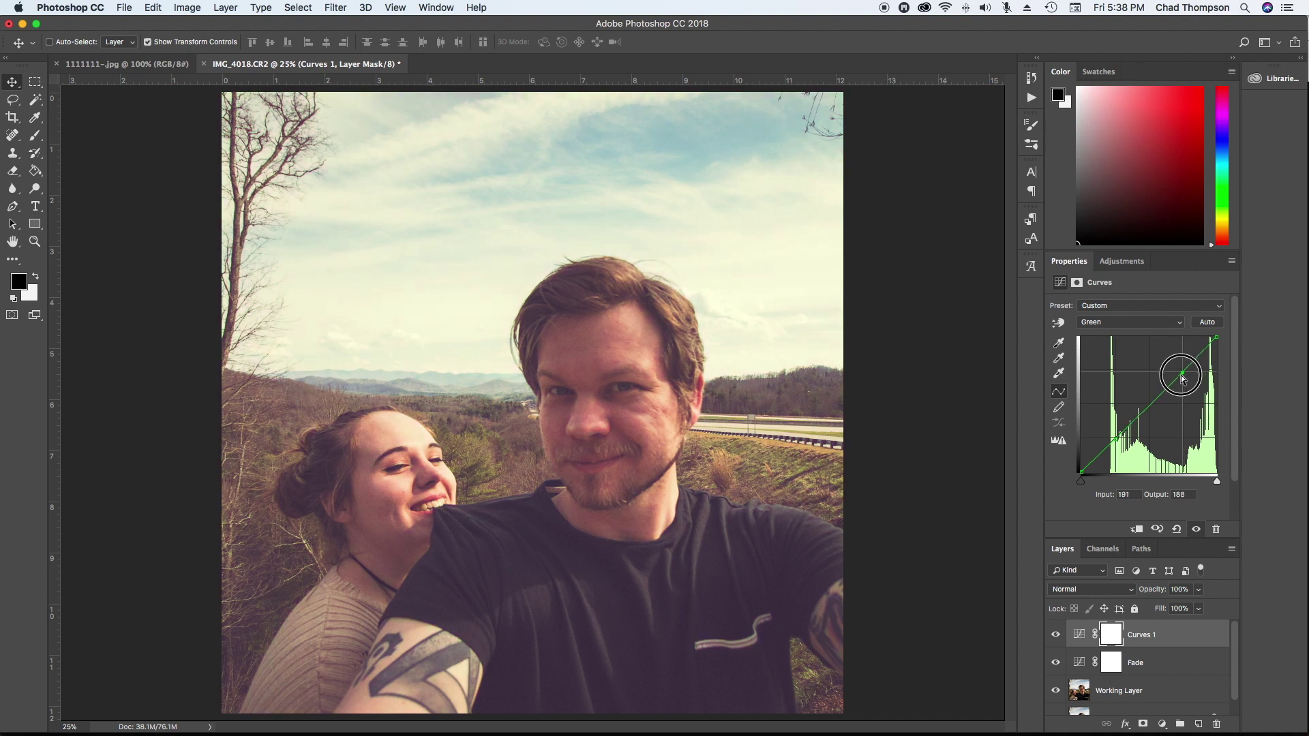
pyautogui.click(1116, 442)
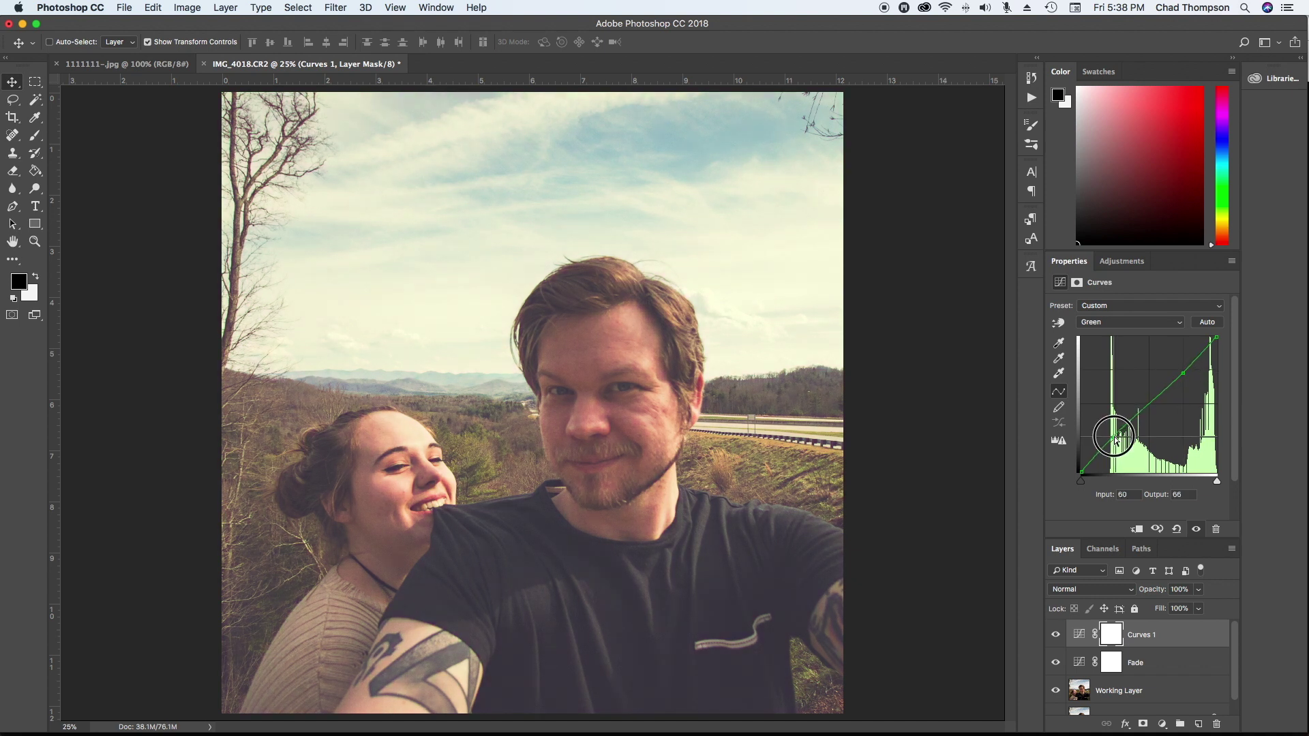
pyautogui.moveTo(1116, 442); pyautogui.dragTo(1121, 442)
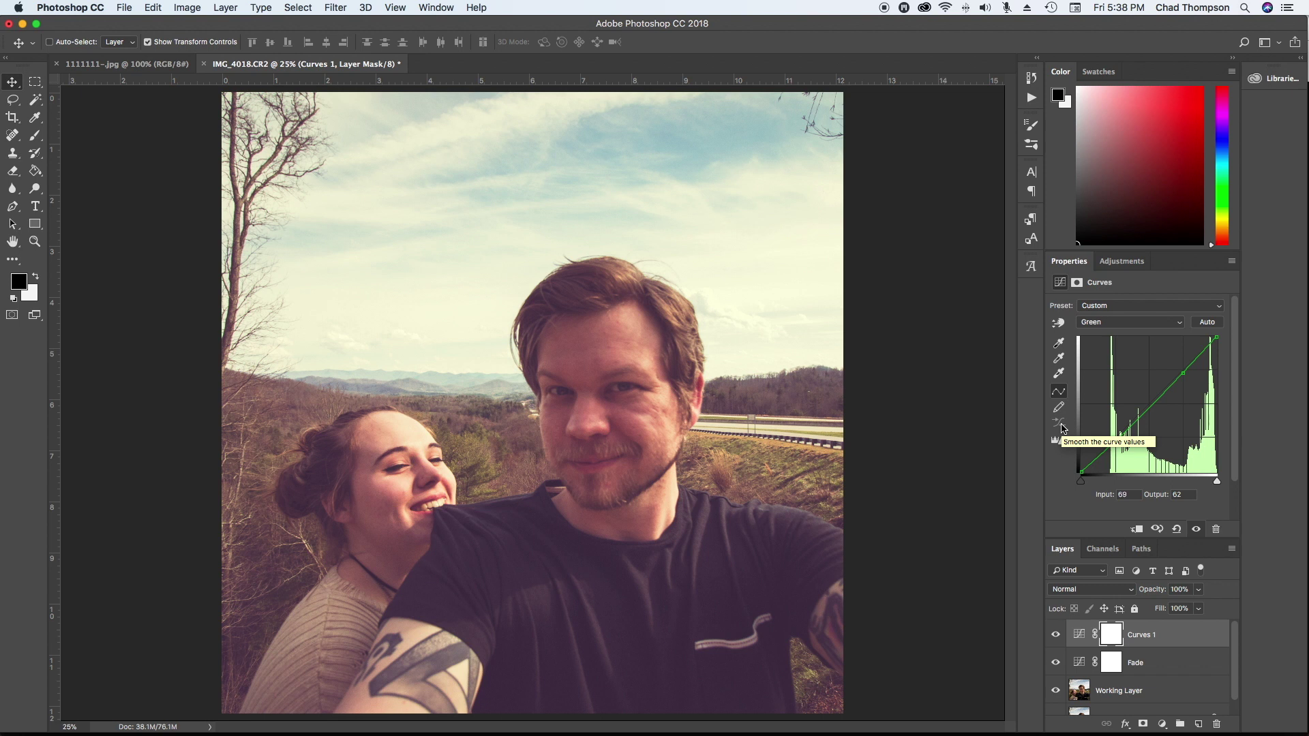
# Rename the Curves 1 adjustment layer to 'CP'.
pyautogui.doubleClick(1143, 635)
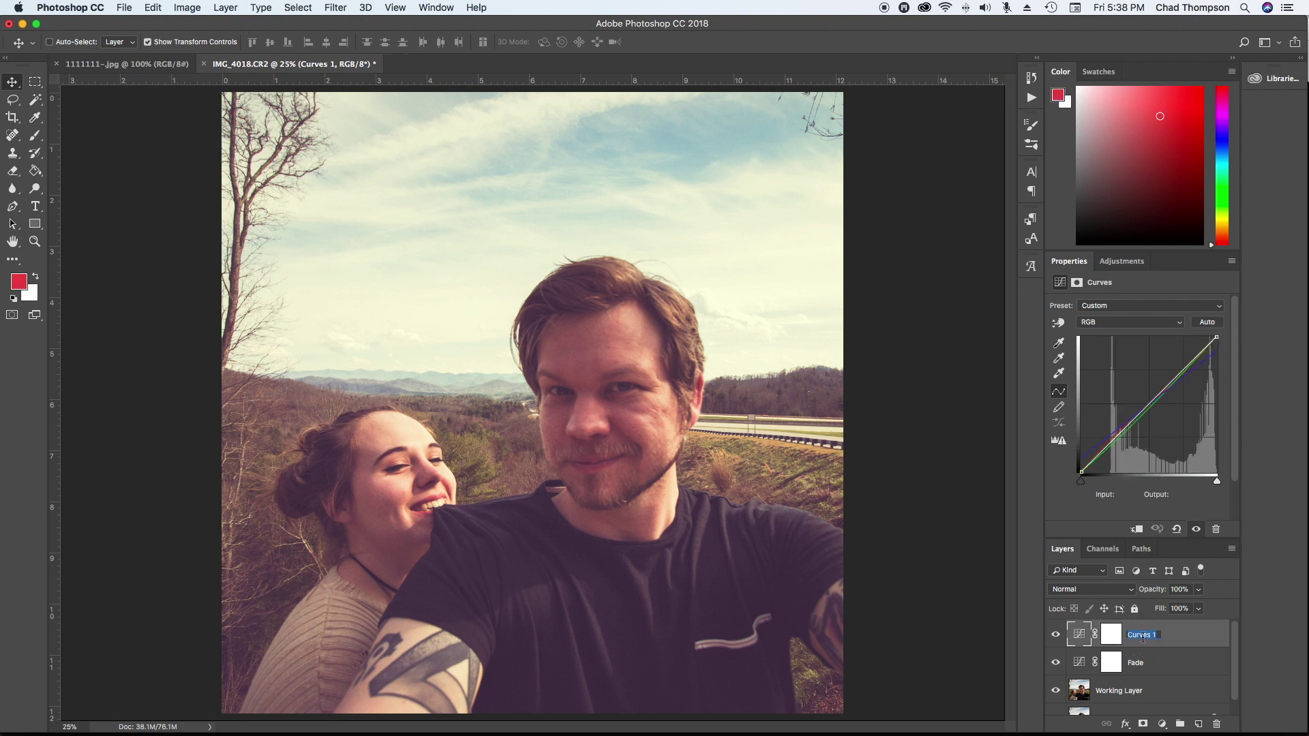
pyautogui.write('CP')
pyautogui.press('Return')
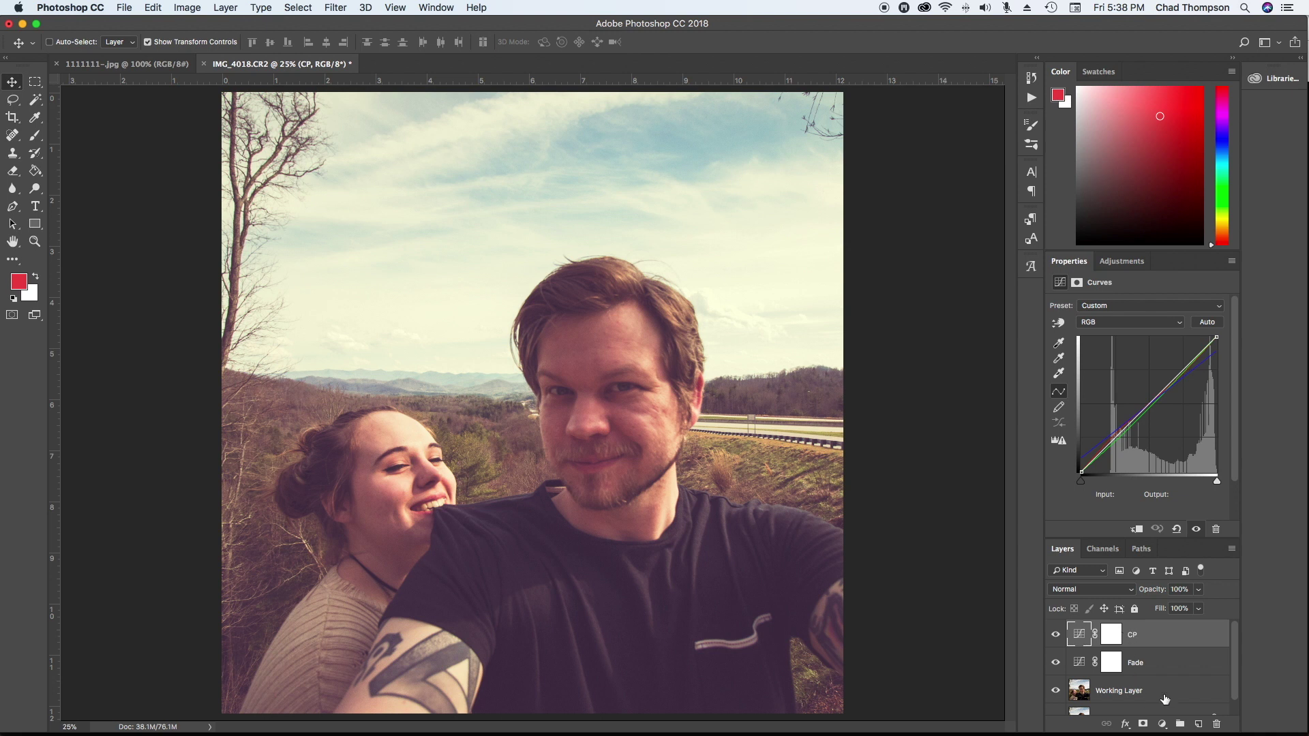
pyautogui.click(1162, 725)
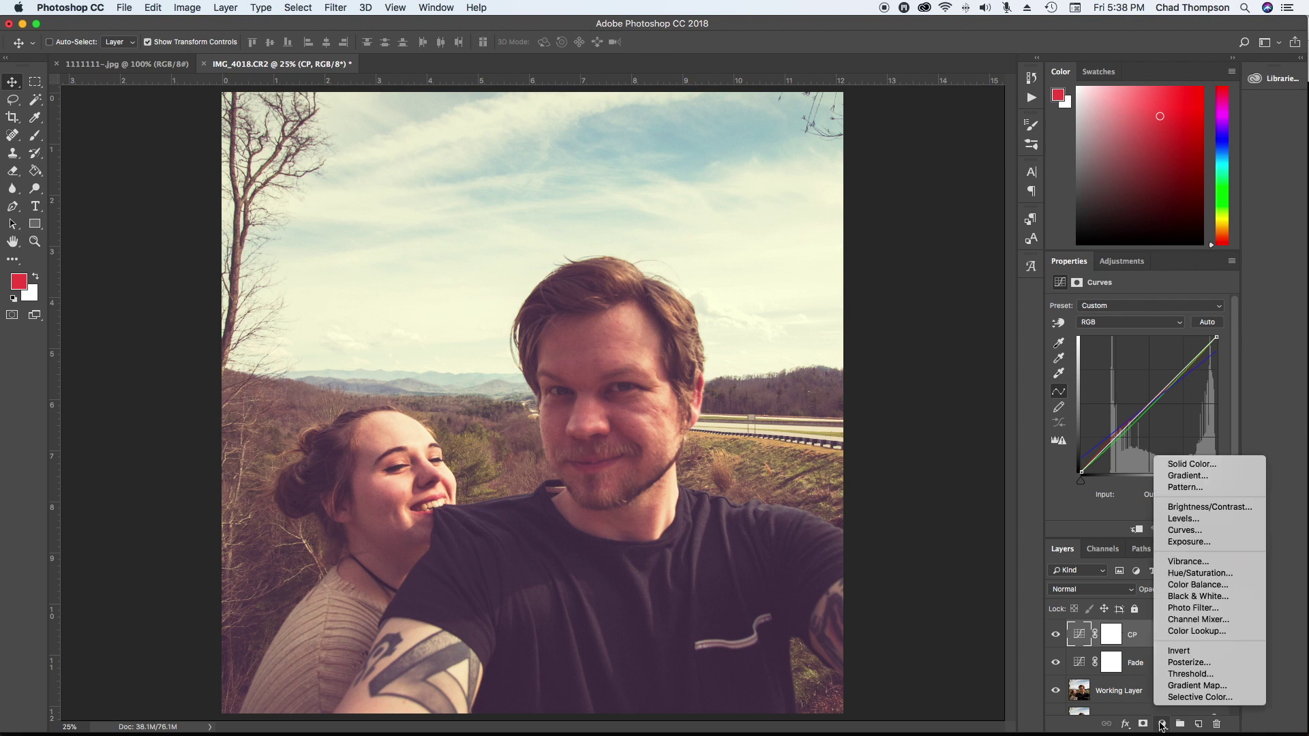
# Add a Solid Color fill layer in magenta ff00ae.
pyautogui.click(1220, 464)
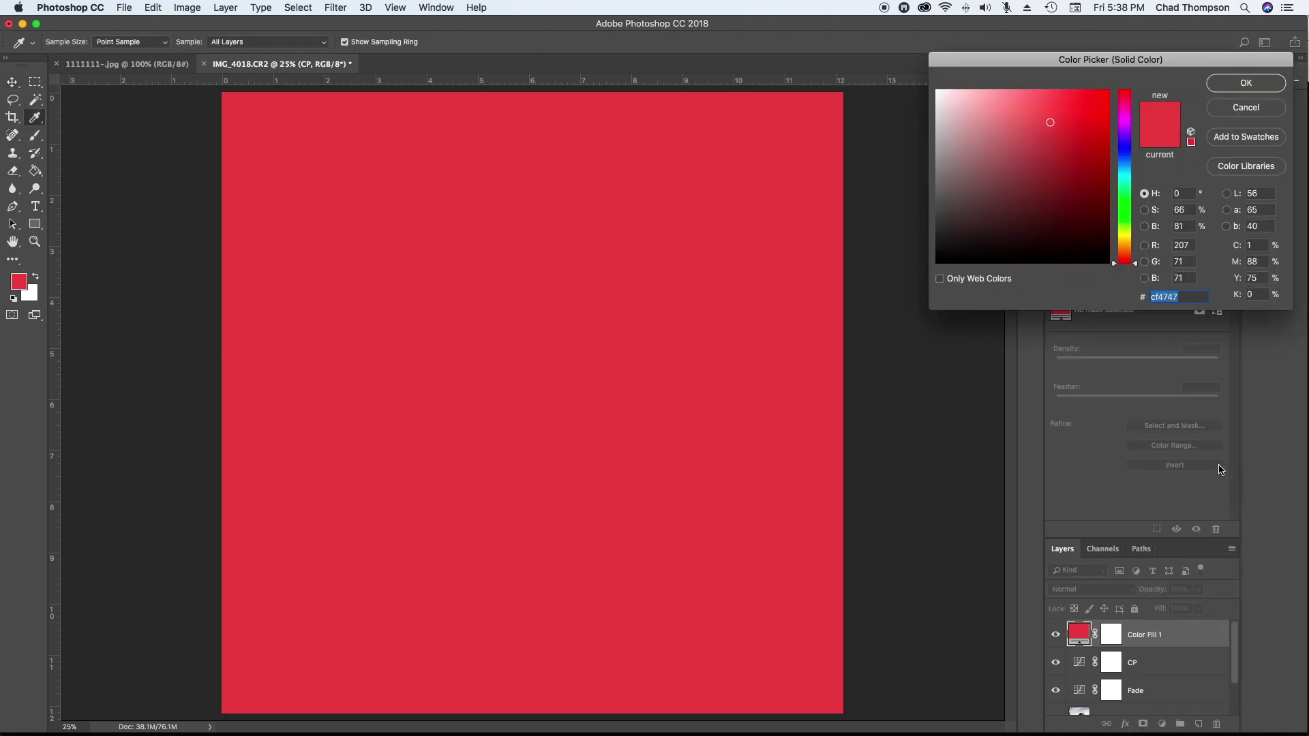
pyautogui.click(1126, 117)
pyautogui.moveTo(1126, 118); pyautogui.dragTo(1121, 90)
pyautogui.click(1240, 85)
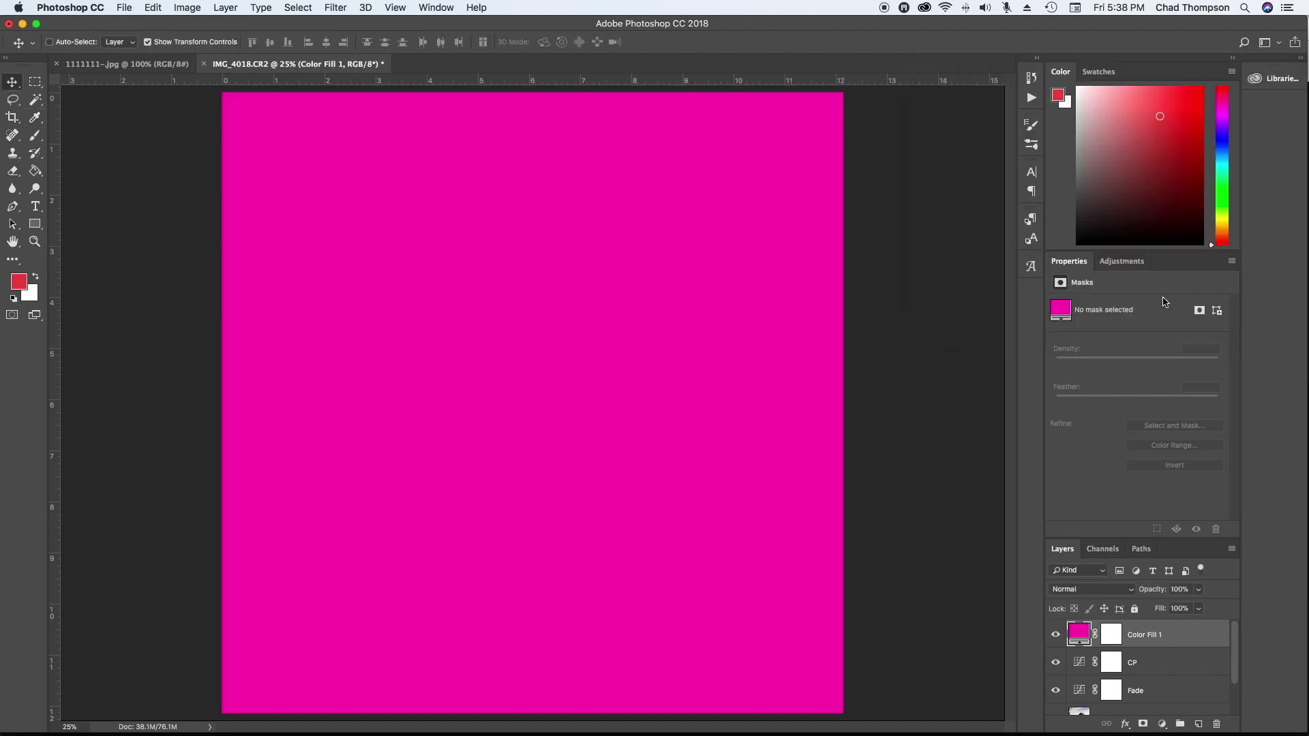
# Set Color Fill 1 to 25% opacity with Soft Light blend mode.
pyautogui.click(1180, 590)
pyautogui.write('25')
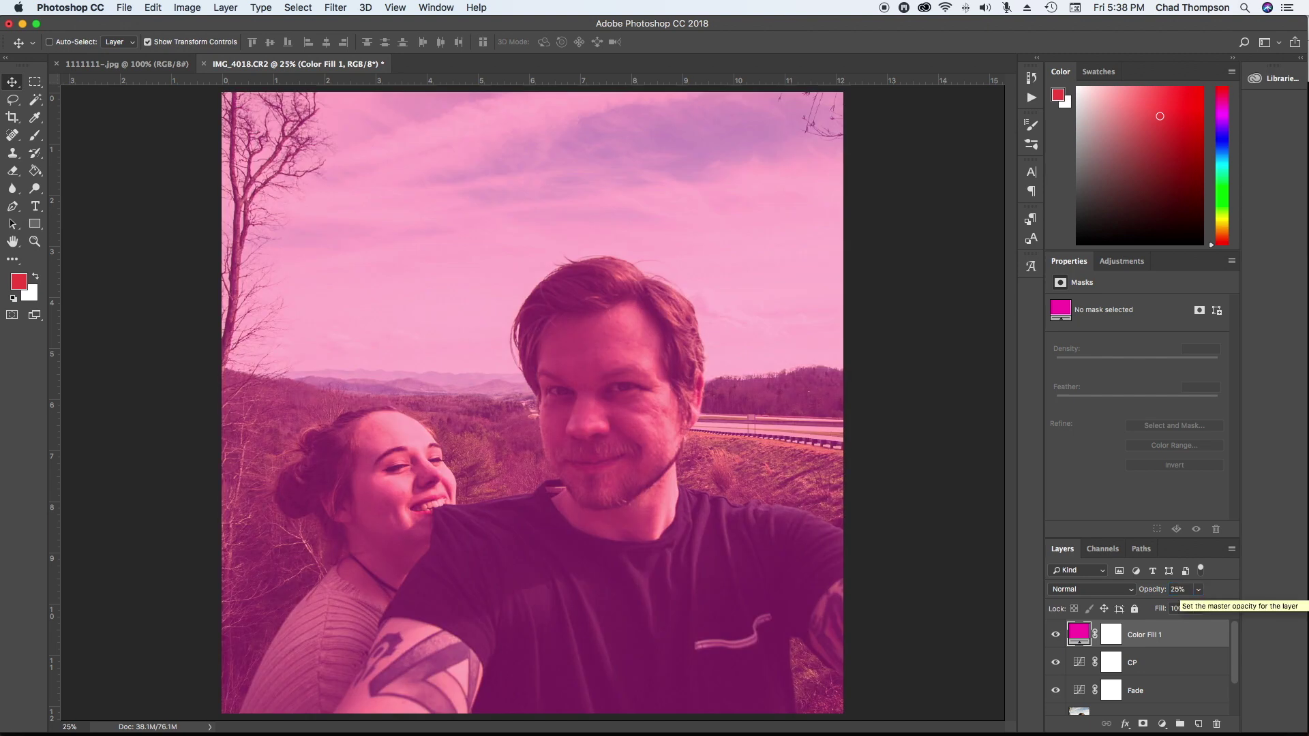
pyautogui.click(1121, 590)
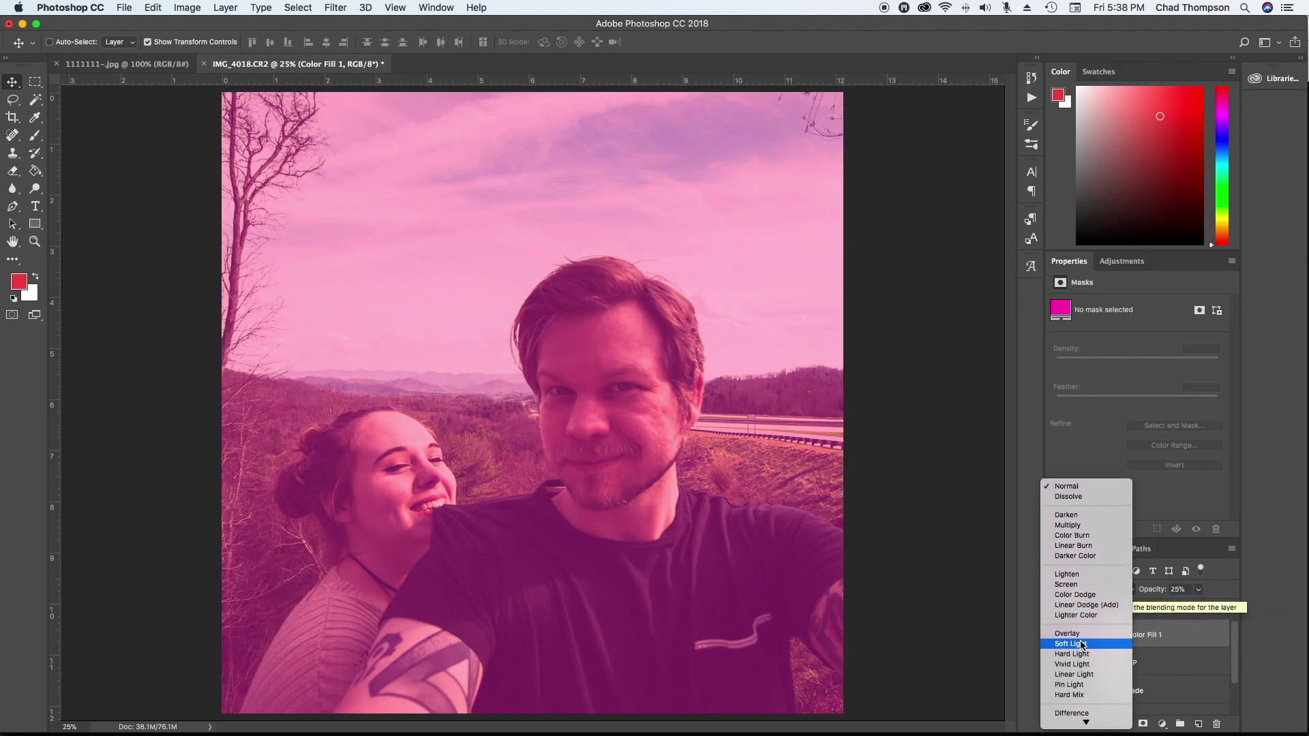
pyautogui.click(1077, 644)
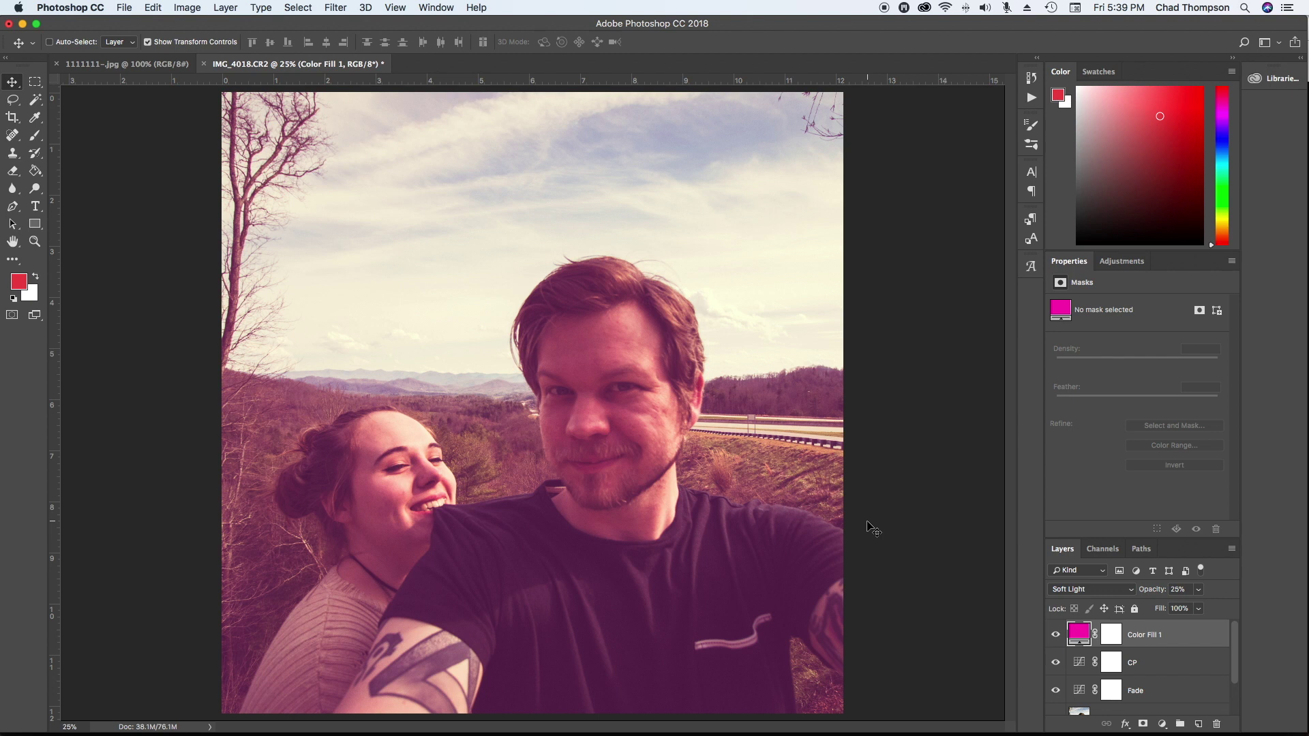
pyautogui.click(1110, 635)
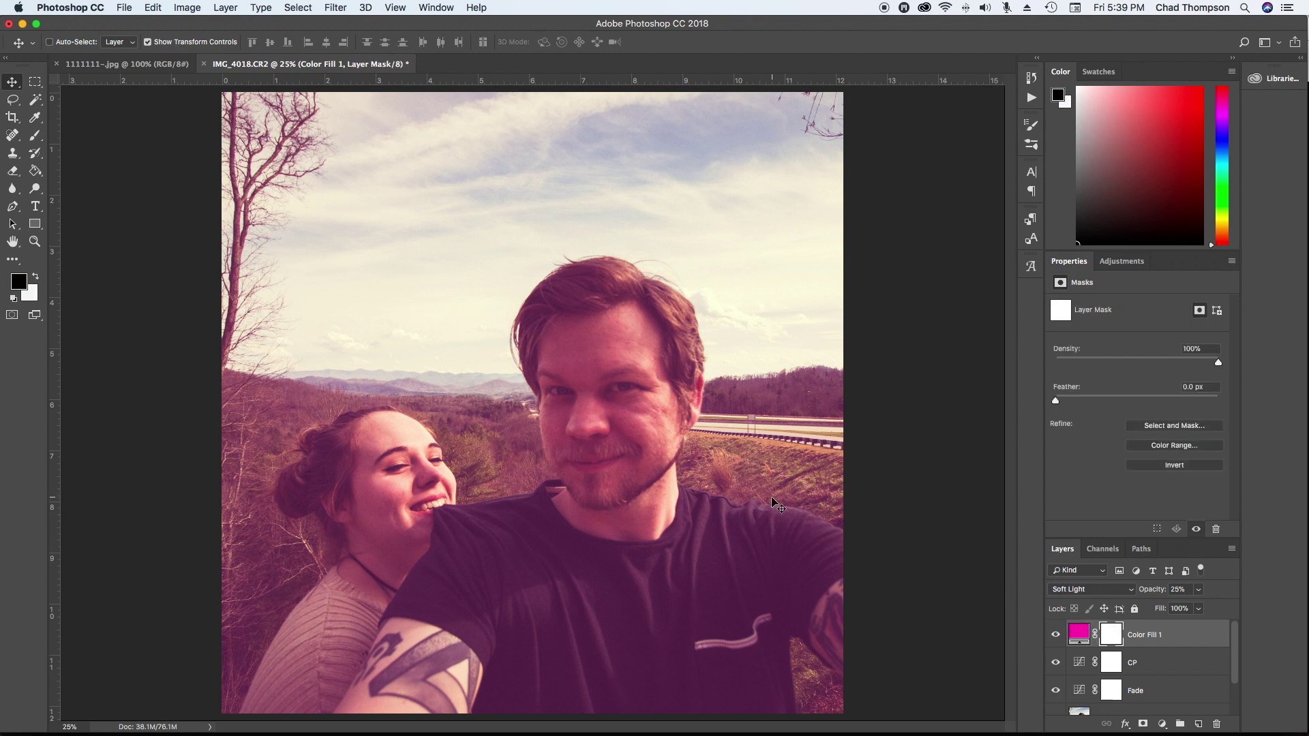
# Paint black on the Color Fill 1 mask over the sky, hair and the man's shirt.
pyautogui.press('x')
pyautogui.press('x')
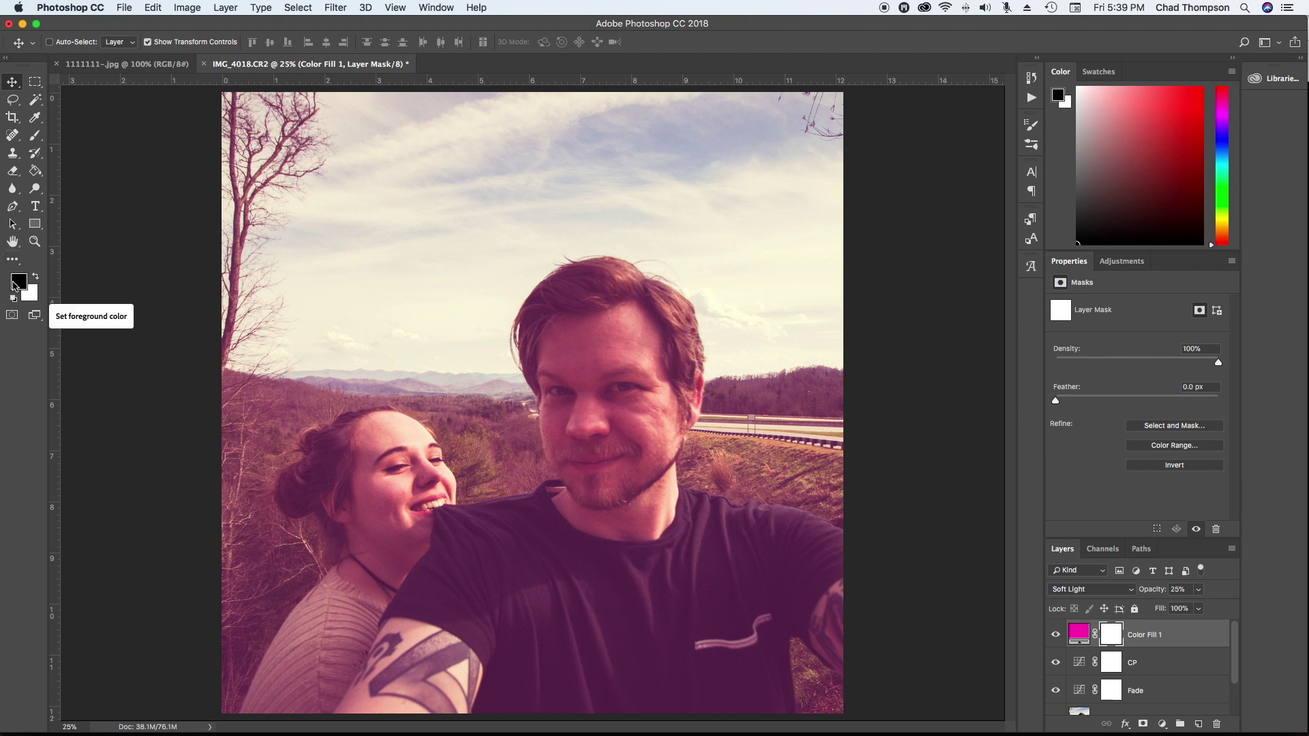
pyautogui.click(39, 137)
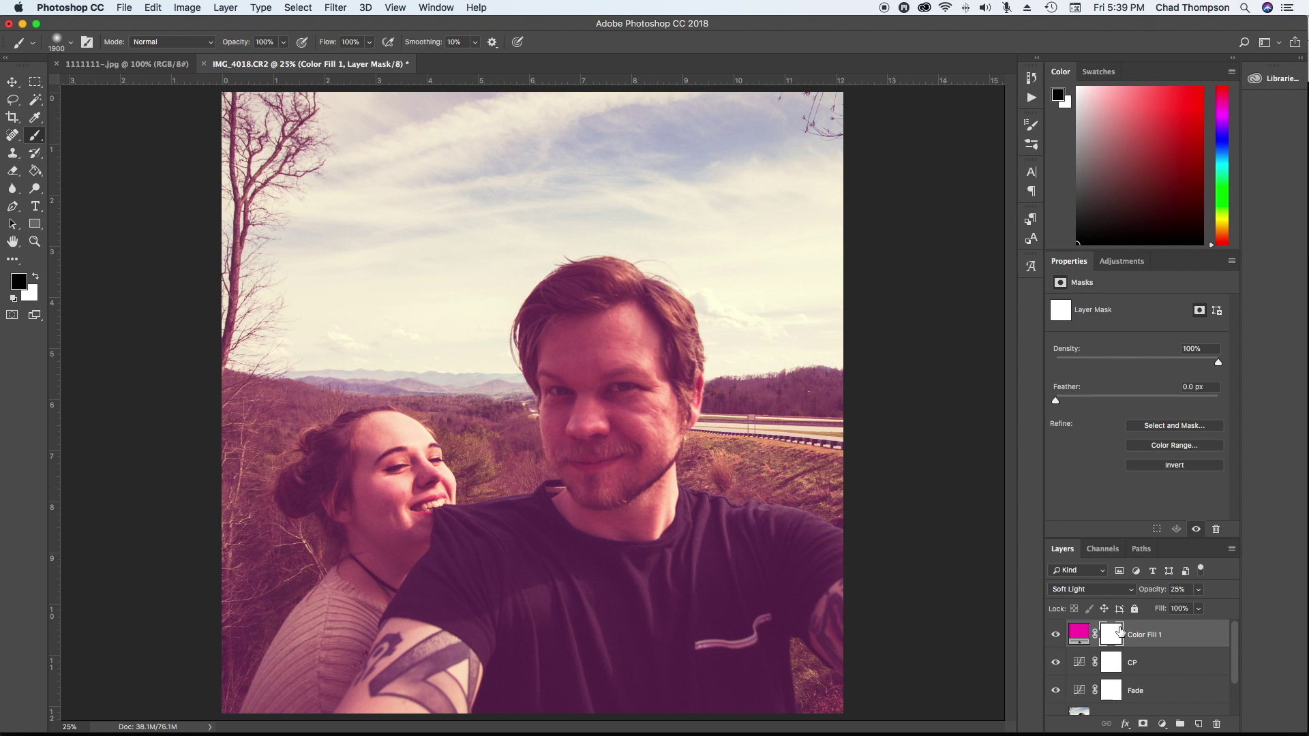
pyautogui.moveTo(402, 229)
pyautogui.mouseDown()
pyautogui.moveTo(459, 254)
pyautogui.moveTo(511, 235)
pyautogui.moveTo(663, 223)
pyautogui.moveTo(720, 270)
pyautogui.mouseUp()
pyautogui.moveTo(696, 498)
pyautogui.mouseDown()
pyautogui.moveTo(715, 584)
pyautogui.moveTo(702, 581)
pyautogui.mouseUp()
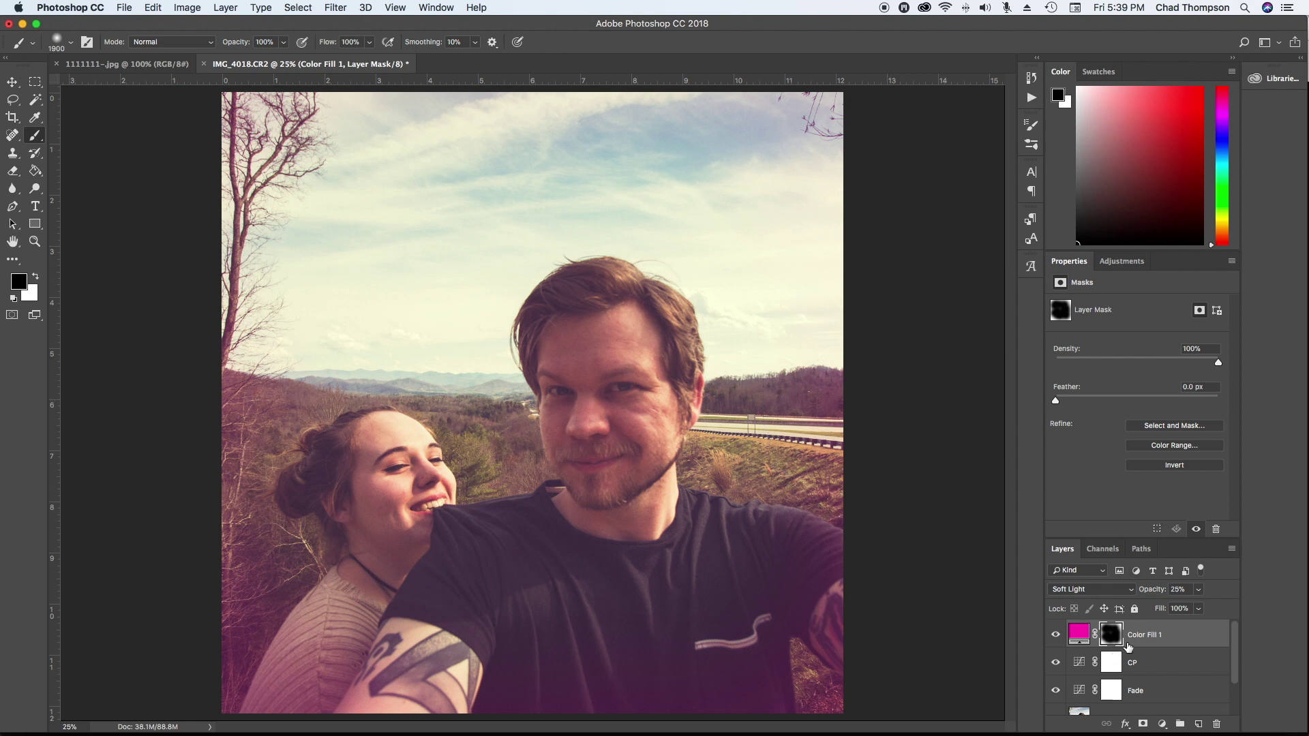
pyautogui.click(1162, 724)
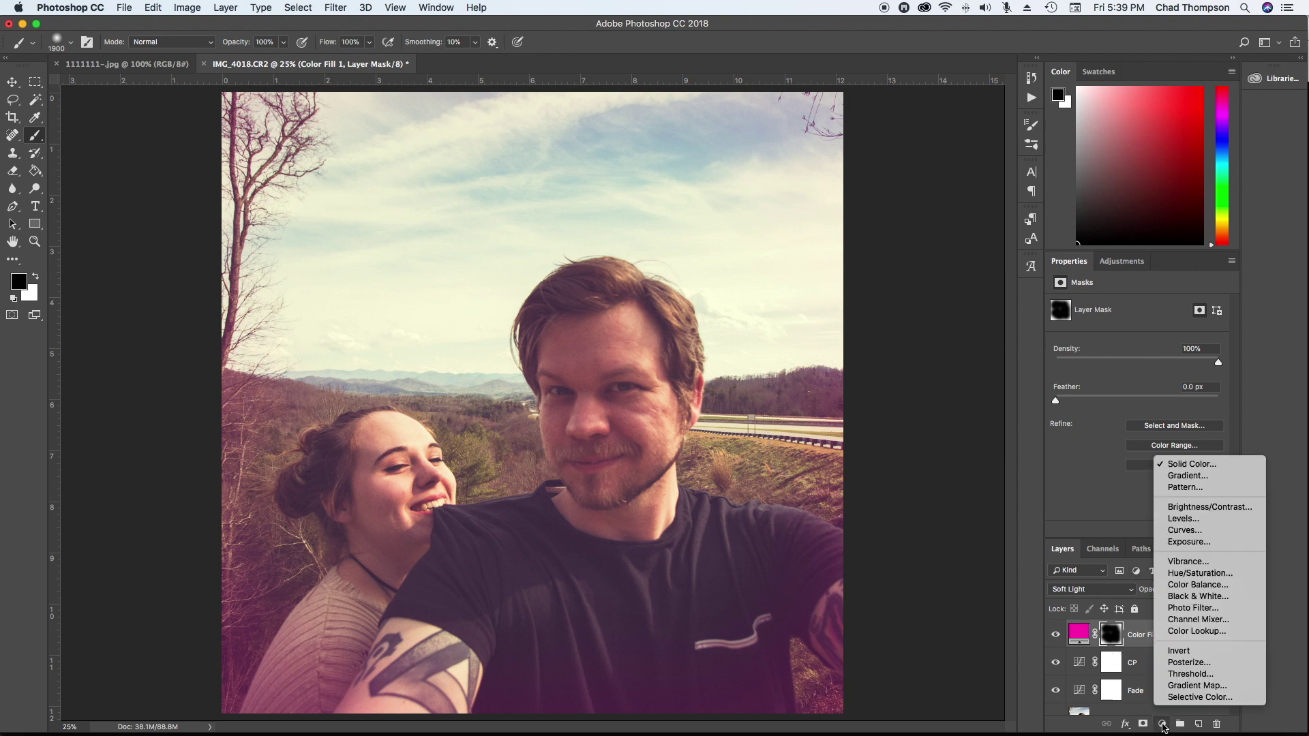
# Add a second Solid Color fill layer in gold f6c339.
pyautogui.click(1207, 466)
pyautogui.moveTo(1126, 225); pyautogui.dragTo(1130, 244)
pyautogui.moveTo(1071, 154); pyautogui.dragTo(1069, 96)
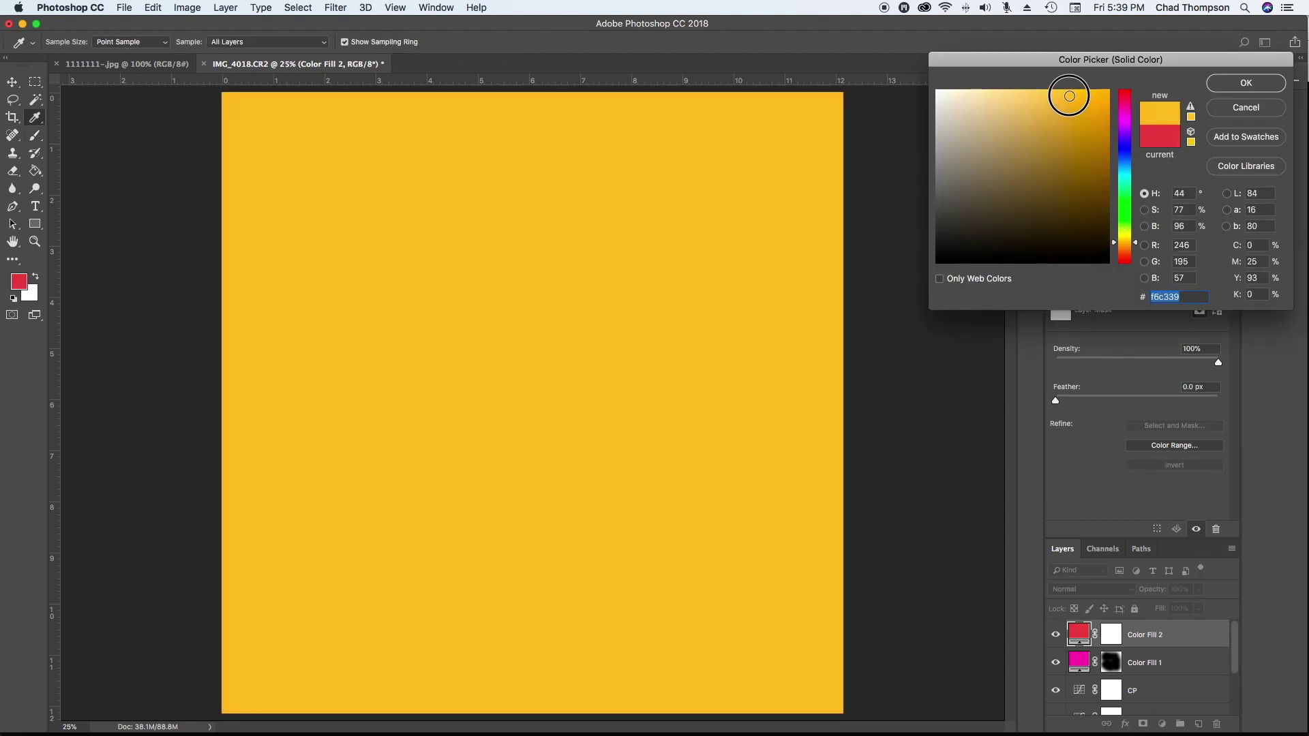
pyautogui.click(1261, 88)
# Set Color Fill 2 to 20% opacity with Soft Light blend mode.
pyautogui.click(1179, 590)
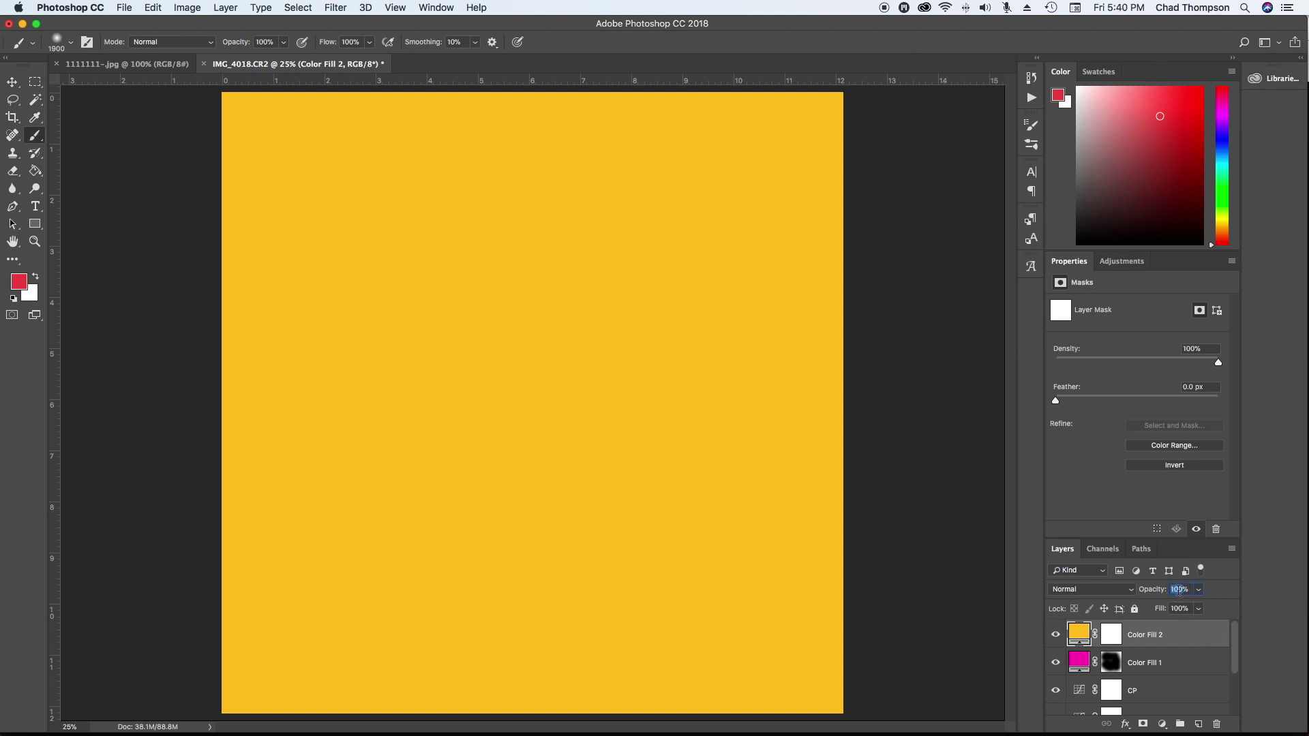
pyautogui.write('20')
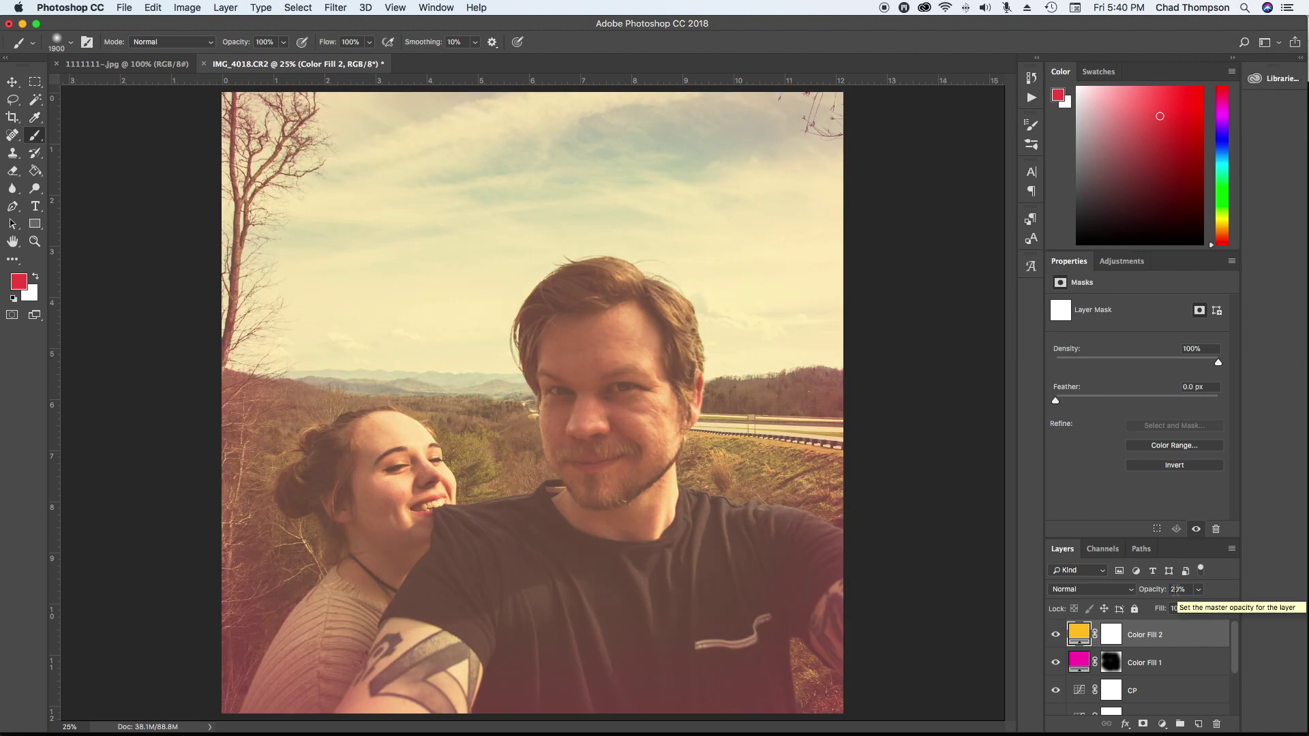
pyautogui.click(1091, 589)
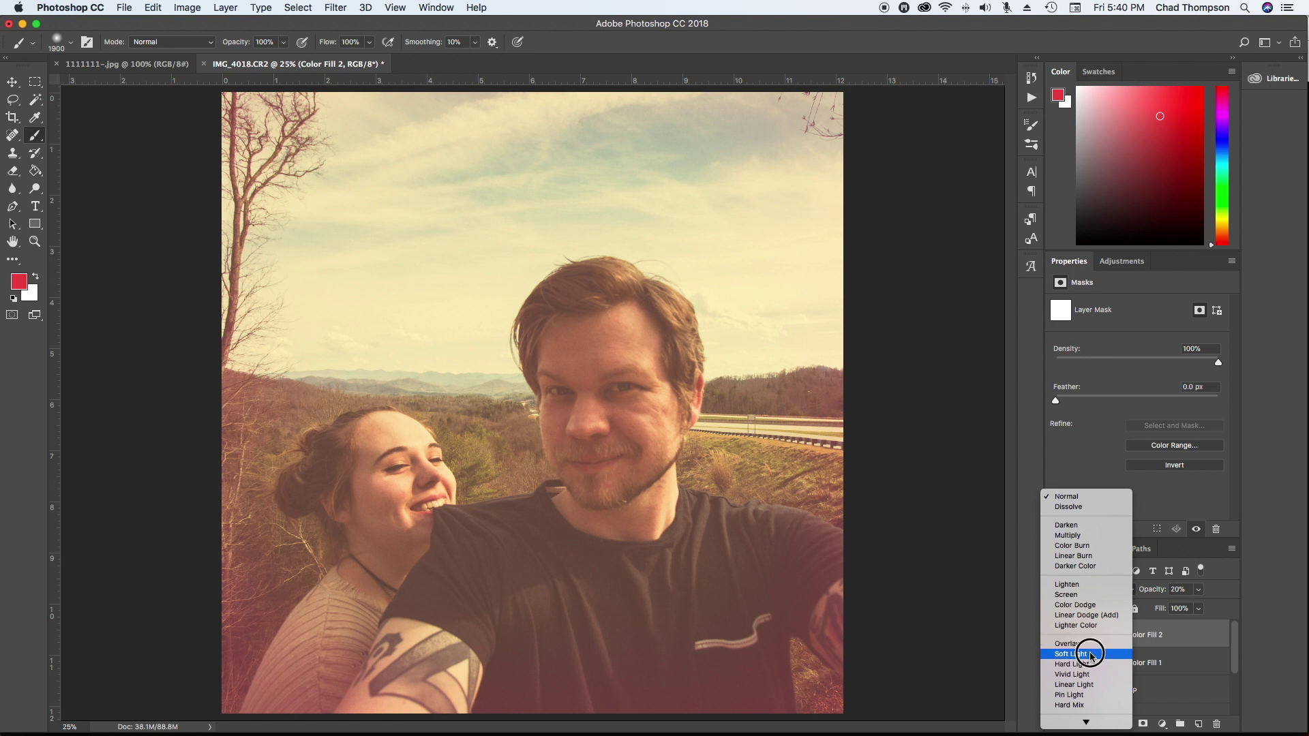
pyautogui.click(1090, 656)
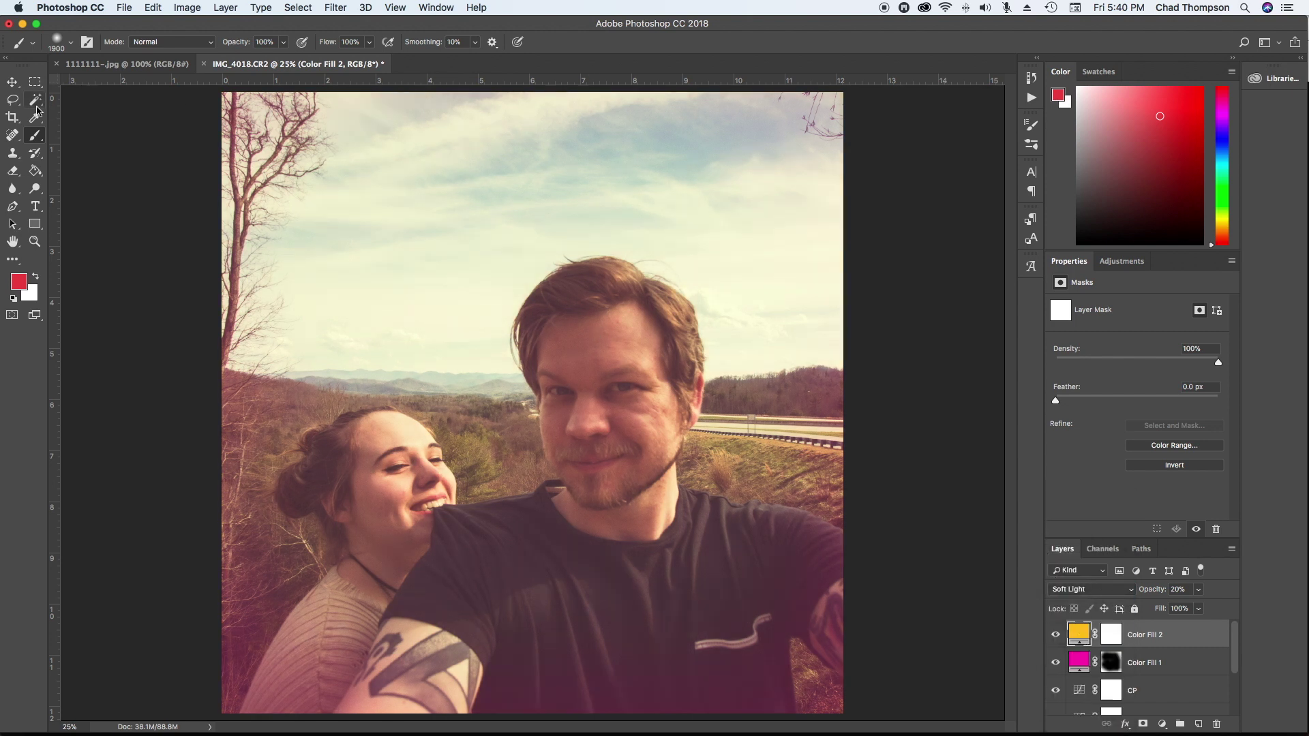
# Paint the Color Fill 2 mask black over the sky and woman, restoring gold near the upper right.
pyautogui.click(1112, 641)
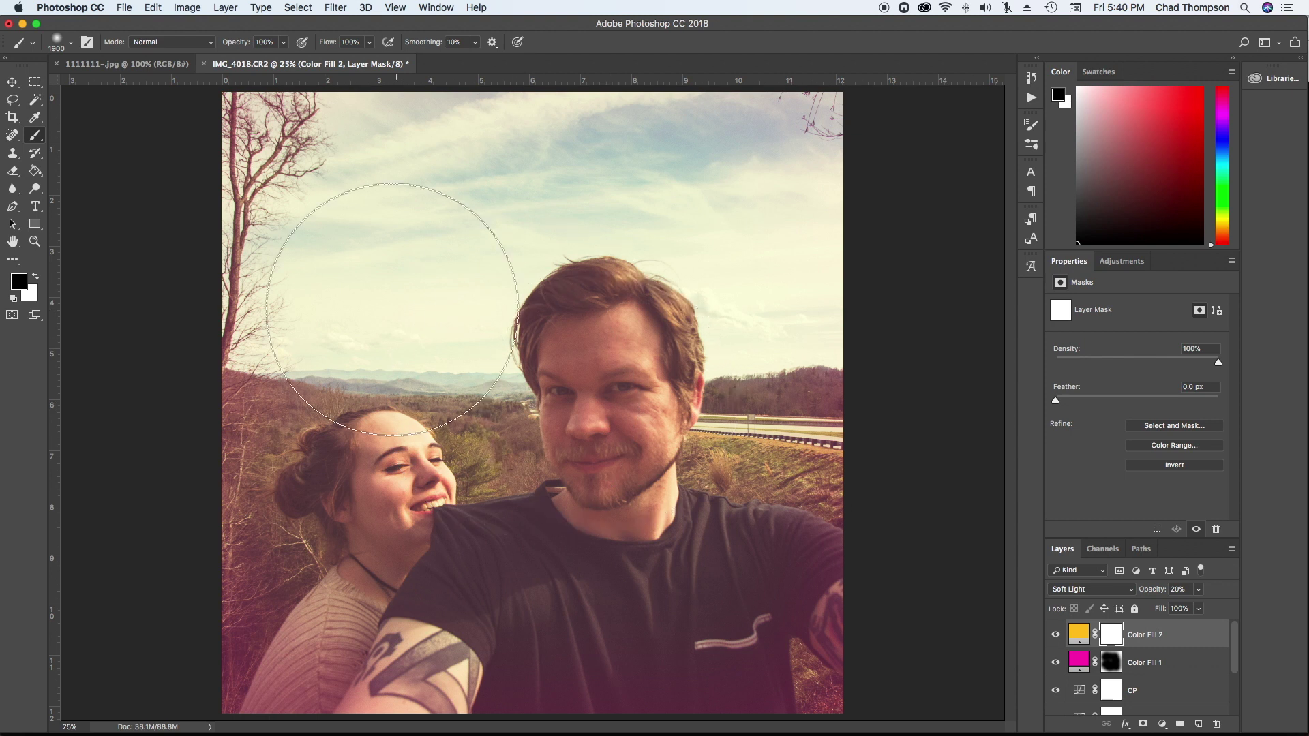
pyautogui.moveTo(392, 309); pyautogui.dragTo(511, 294)
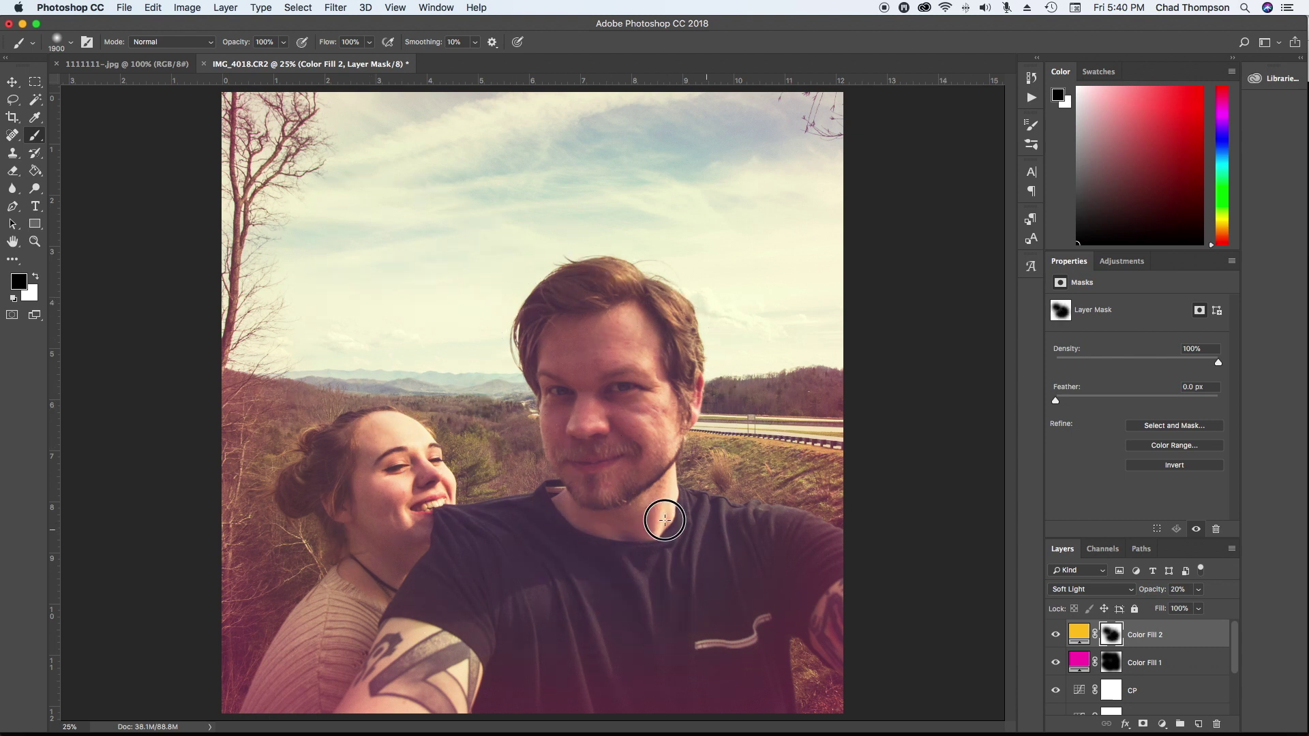
pyautogui.moveTo(665, 520); pyautogui.dragTo(321, 555)
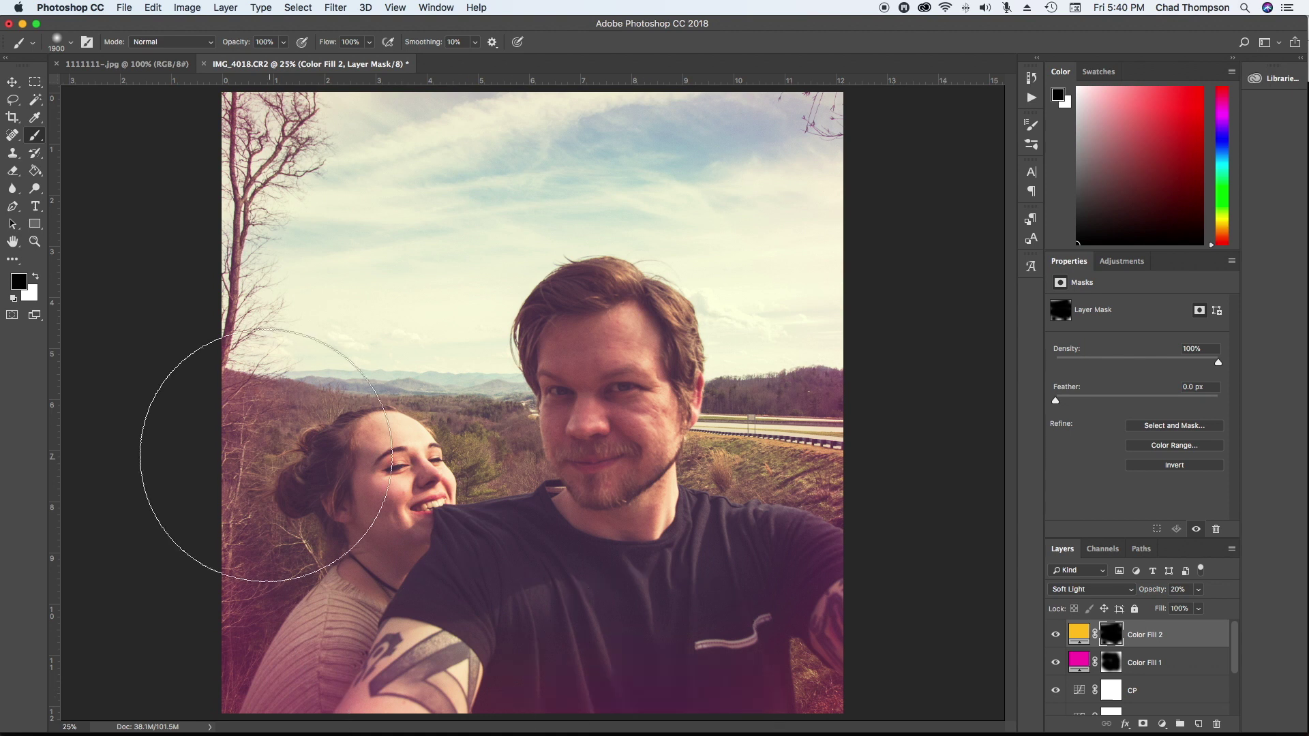
pyautogui.click(36, 275)
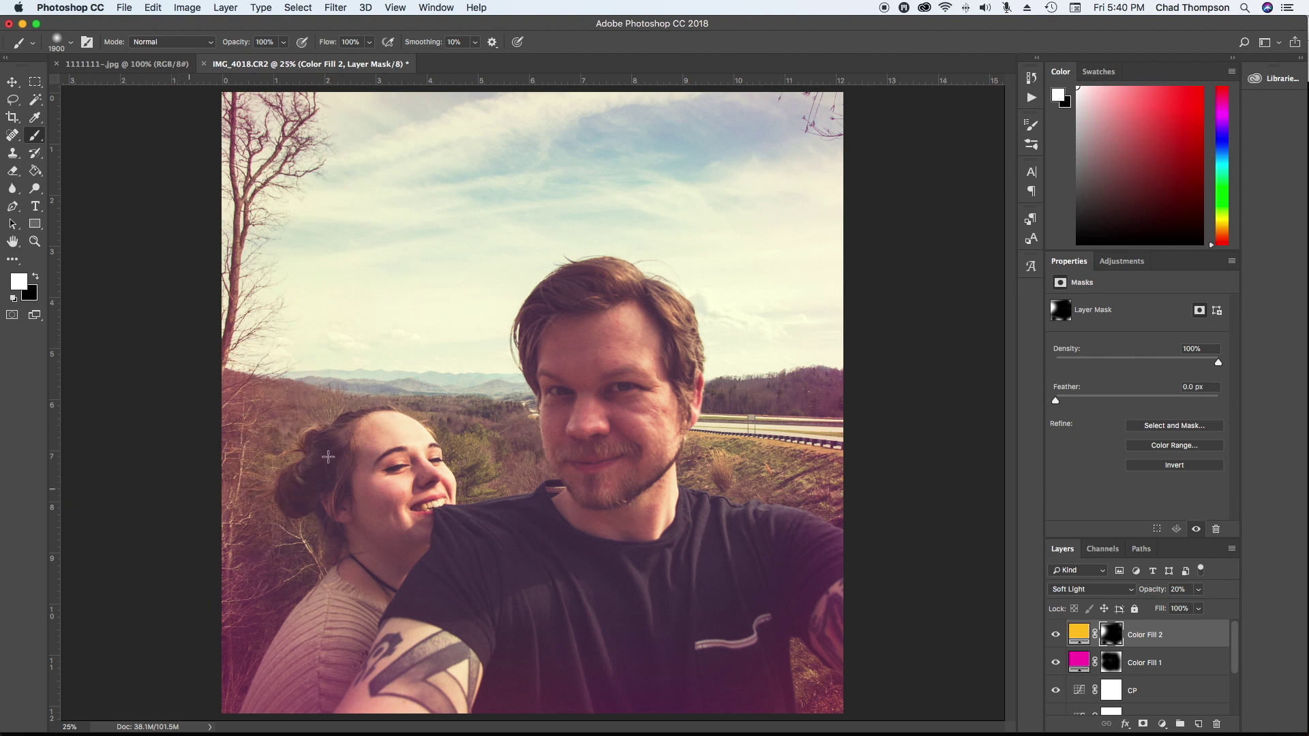
pyautogui.click(812, 345)
pyautogui.scroll(-3, 1143, 650)
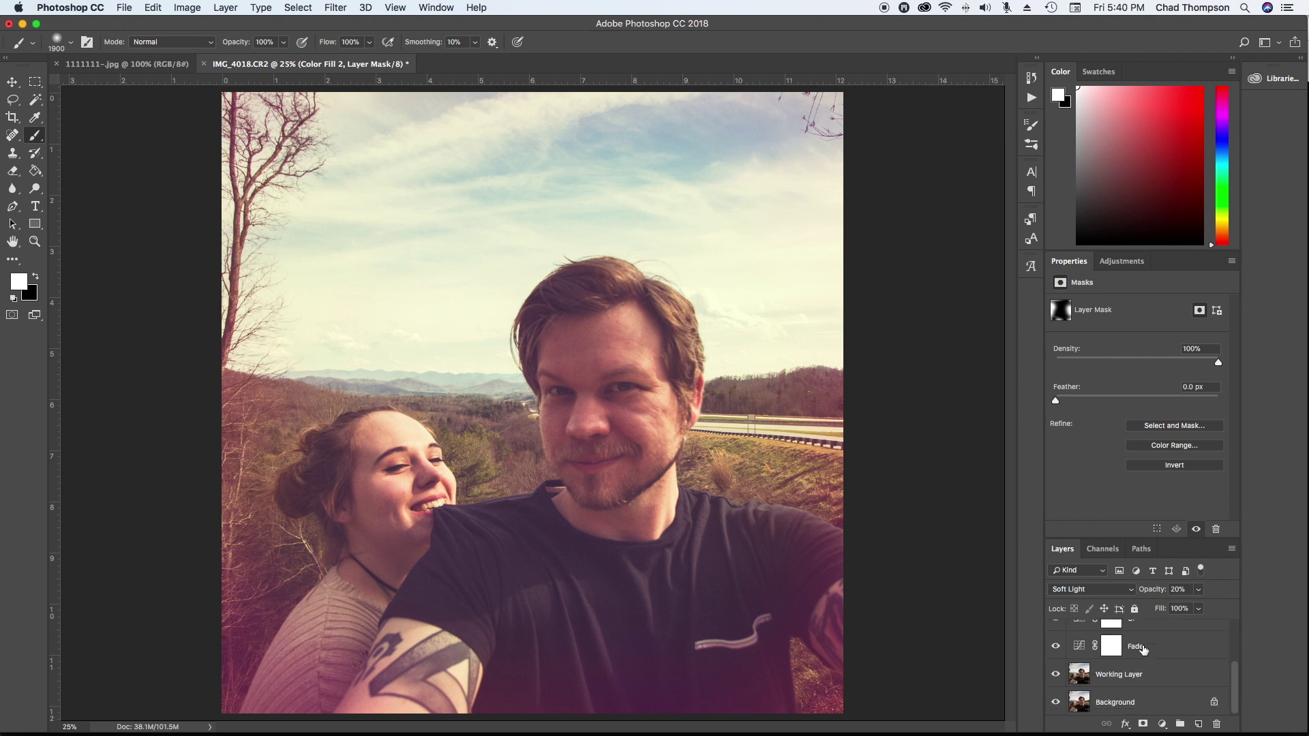
pyautogui.click(1085, 680)
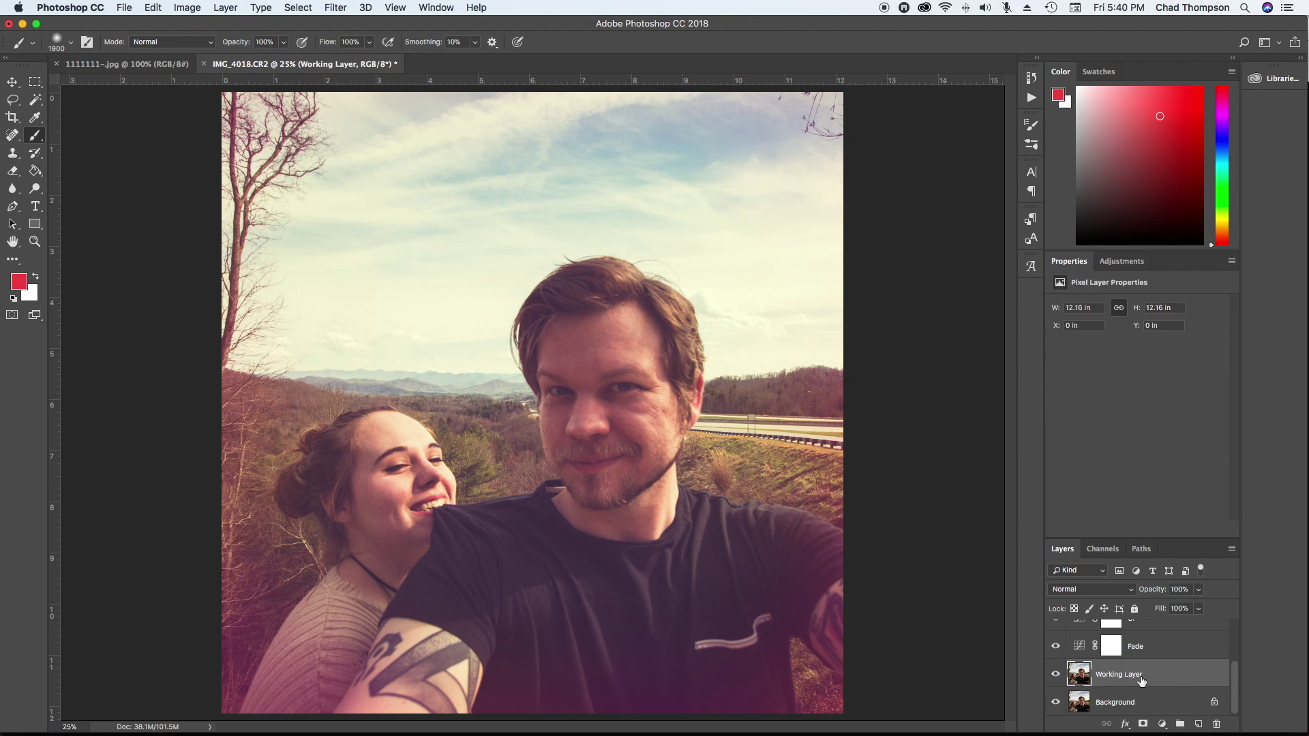
# Duplicate the Working Layer and apply a Gaussian Blur to the copy.
pyautogui.press('super+j')
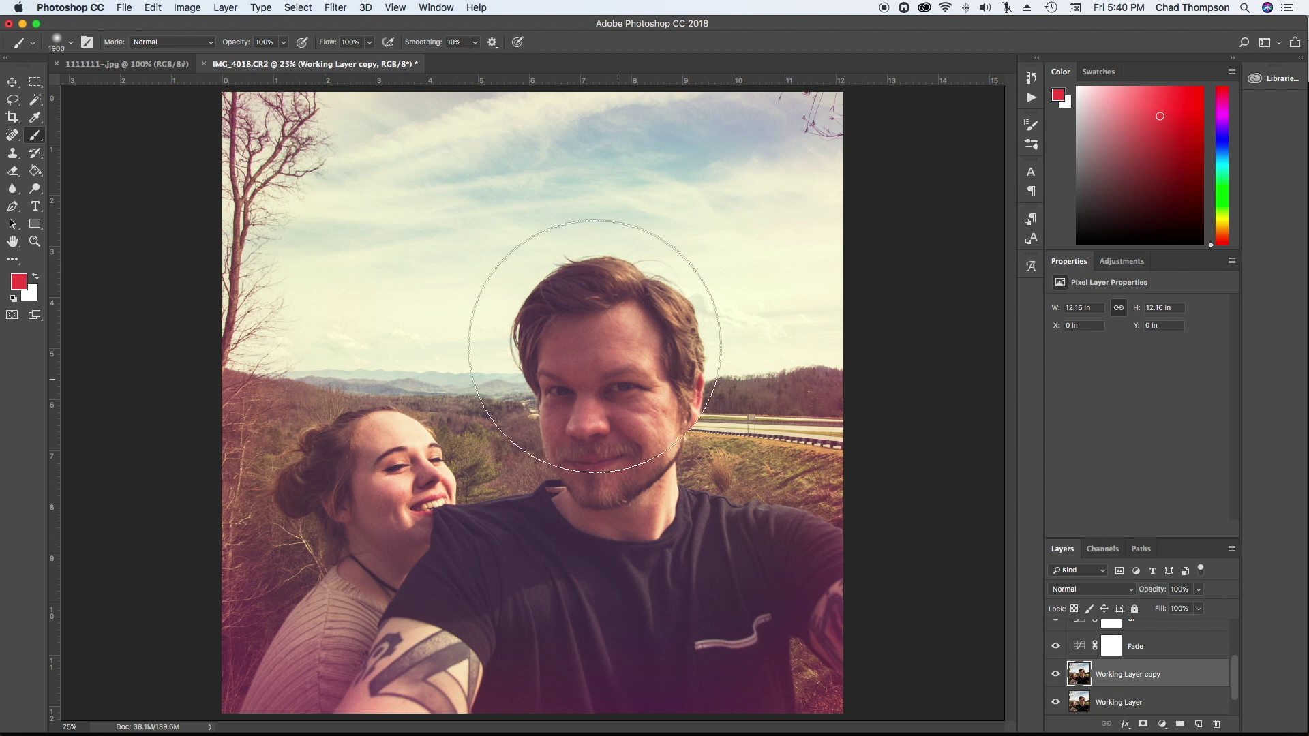
pyautogui.click(332, 8)
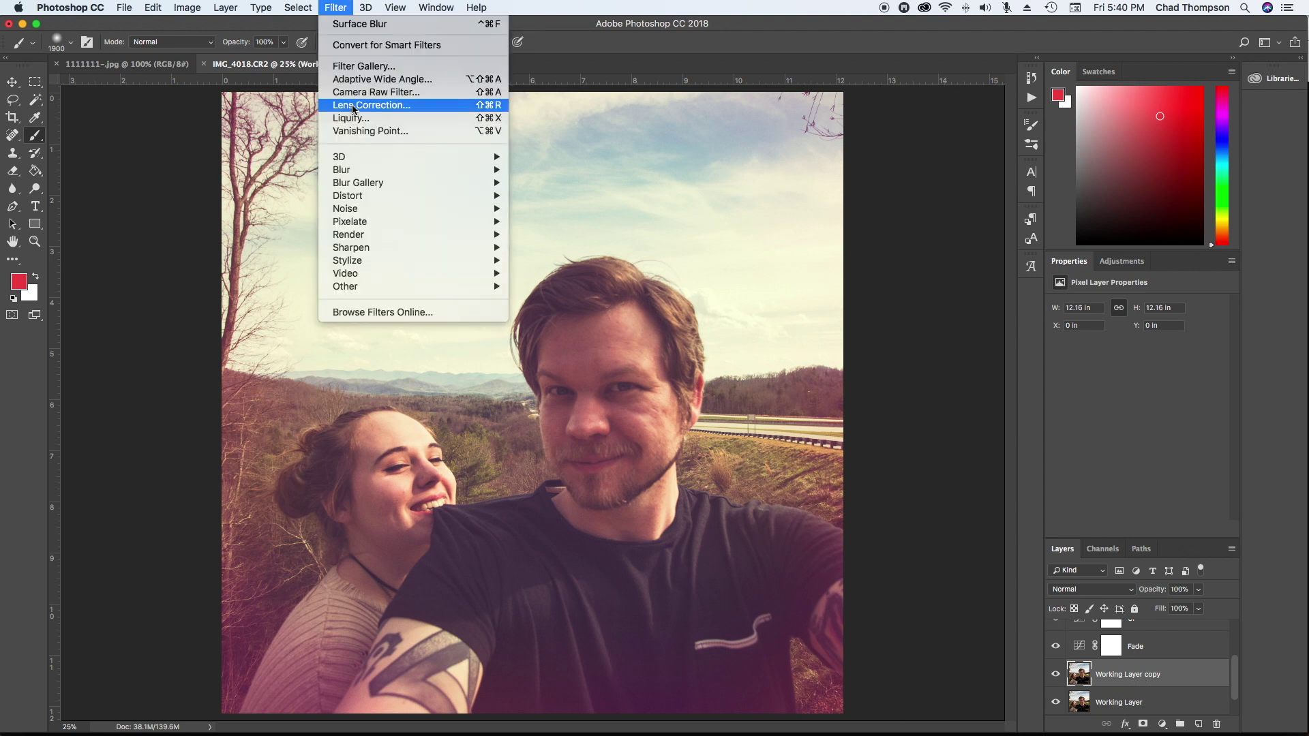
pyautogui.moveTo(423, 170)
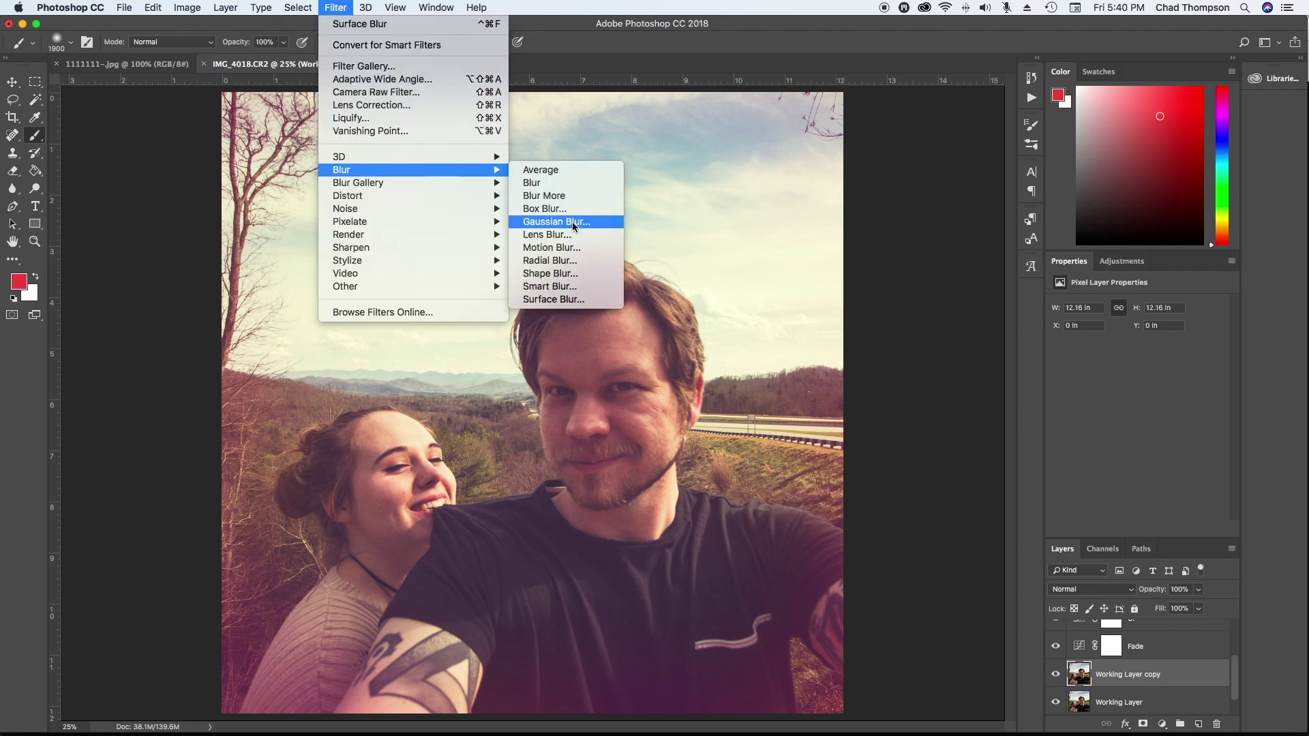
pyautogui.click(573, 224)
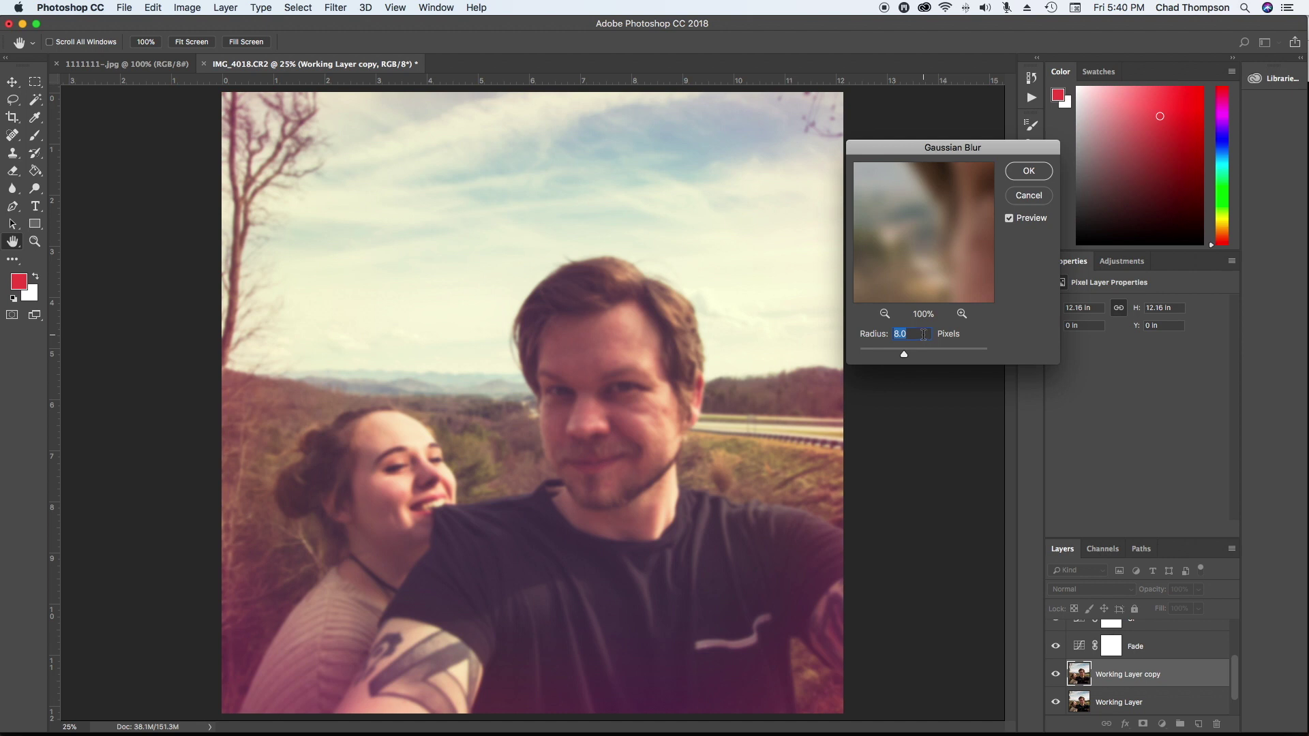
pyautogui.click(1028, 171)
pyautogui.press('b')
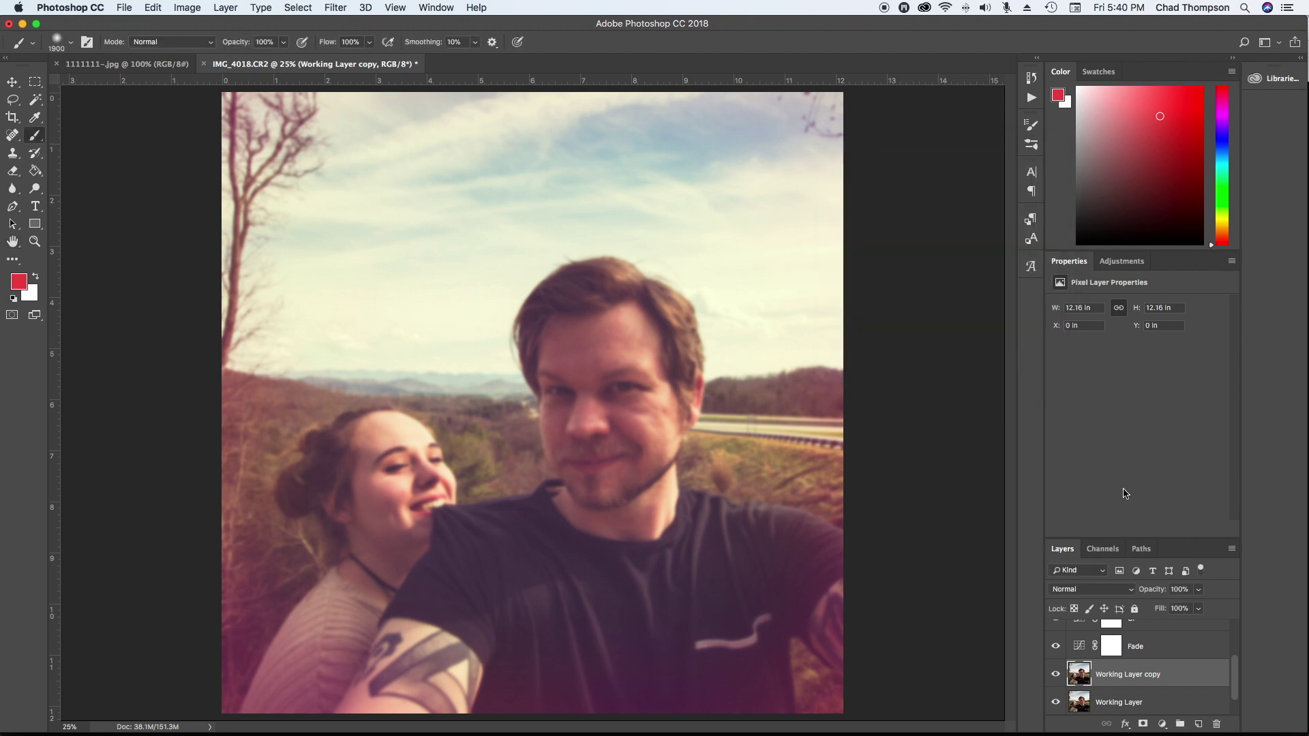
# Lower the blurred Working Layer copy to 34% opacity and compare with it hidden and shown.
pyautogui.click(1198, 590)
pyautogui.moveTo(1202, 605); pyautogui.dragTo(1162, 609)
pyautogui.click(1169, 605)
pyautogui.moveTo(1166, 604); pyautogui.dragTo(1157, 608)
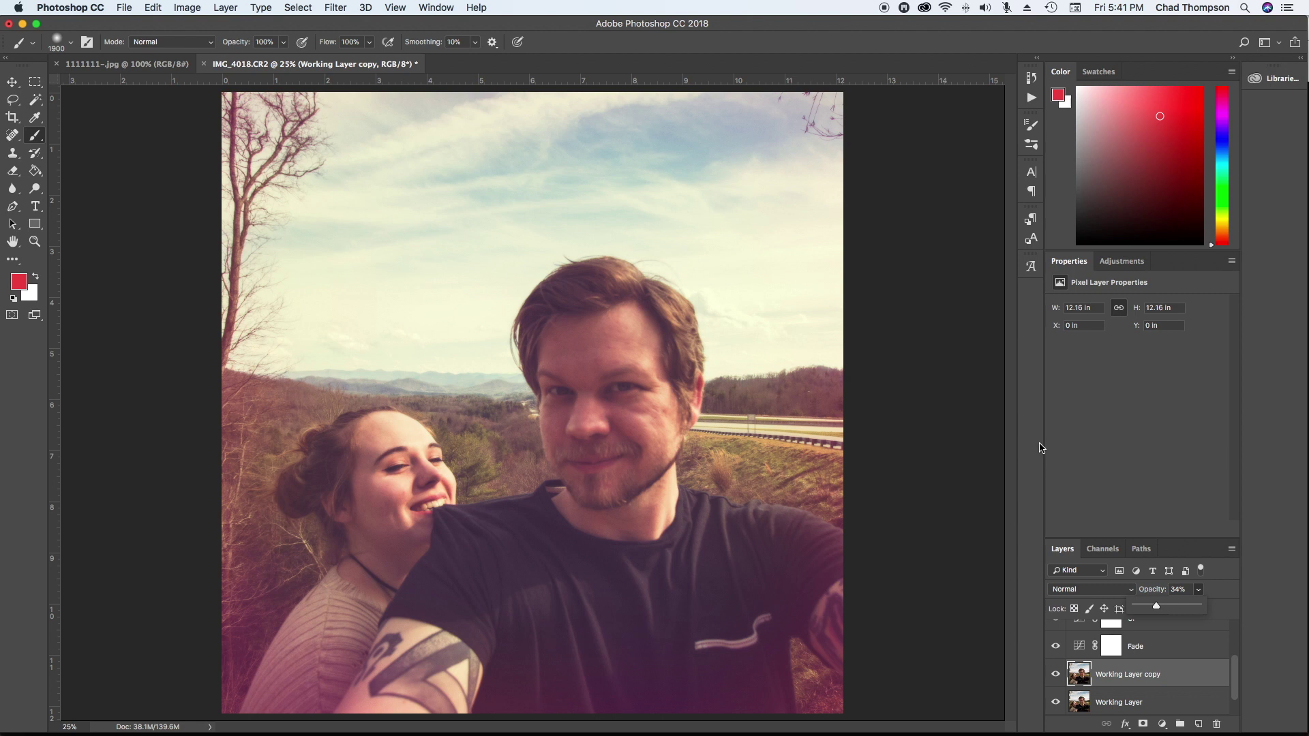
pyautogui.click(1056, 675)
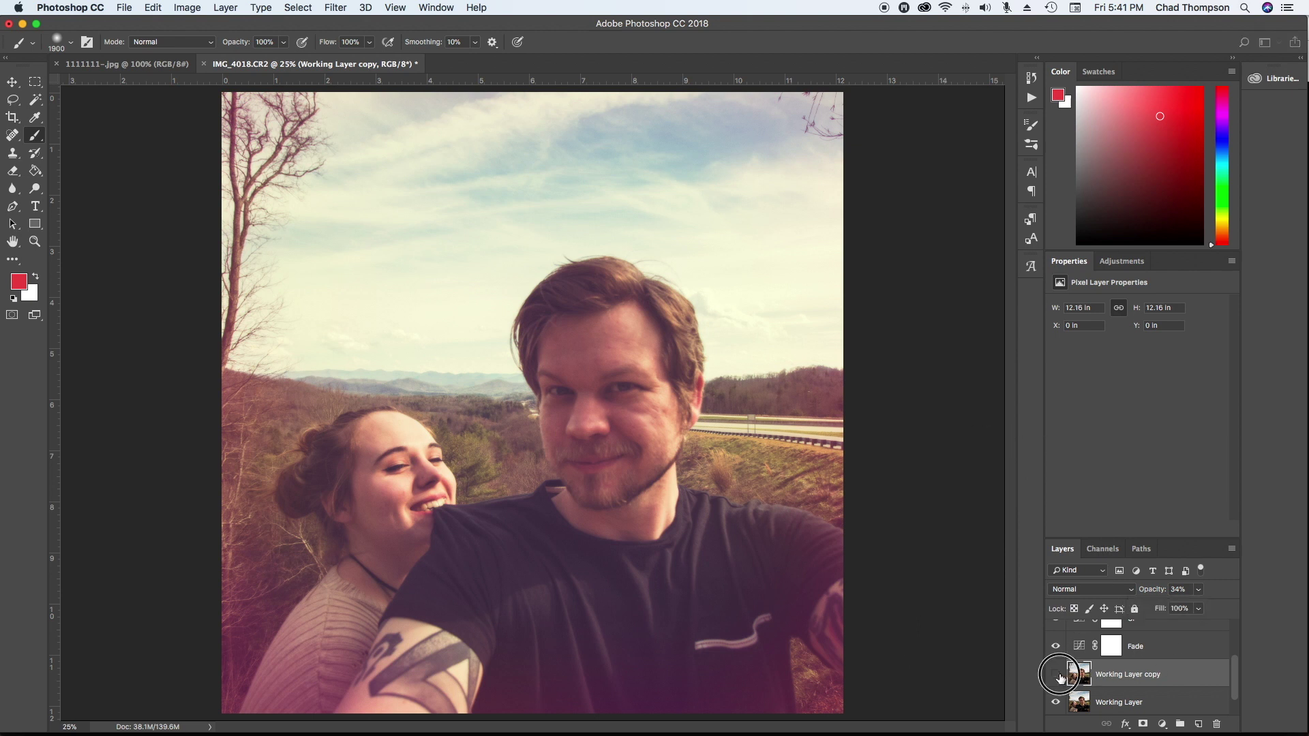
pyautogui.click(1056, 675)
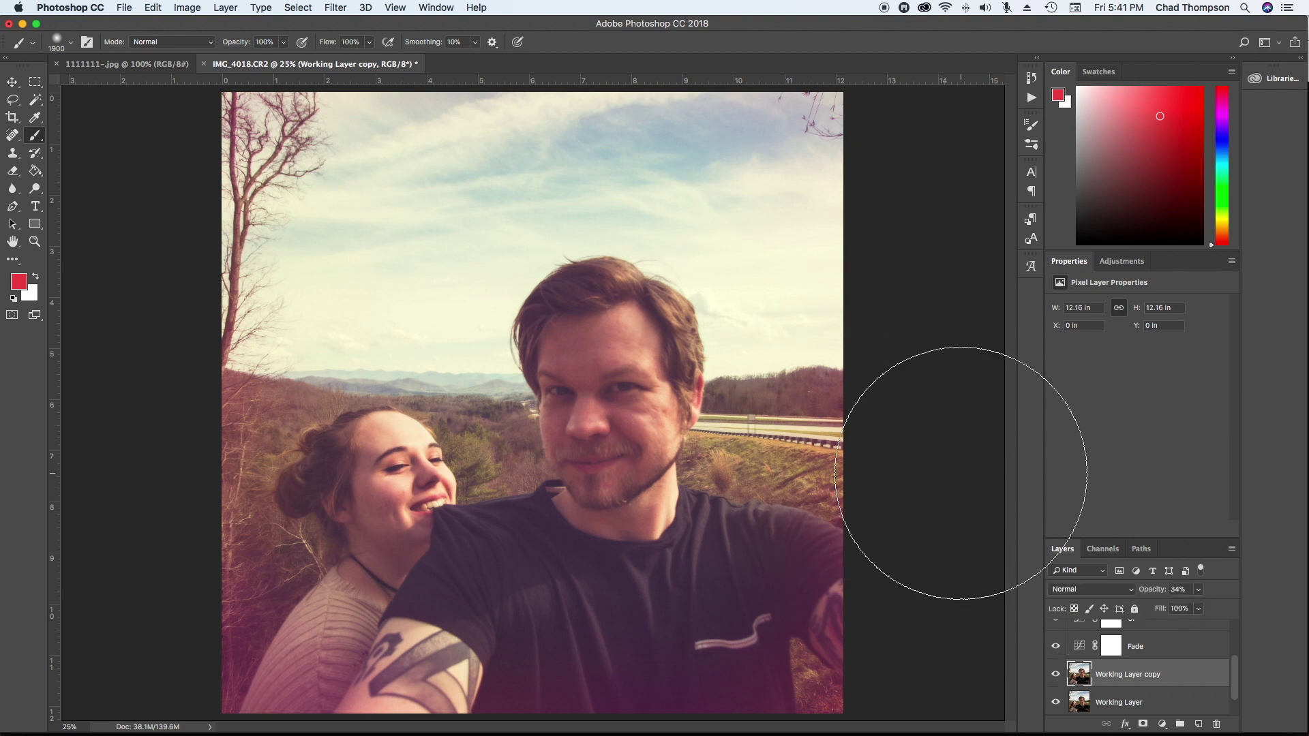
pyautogui.scroll(2, 1176, 672)
# Merge the blurred copy and Fade adjustment layers down into Background, then select the entire image.
pyautogui.scroll(-3, 1175, 672)
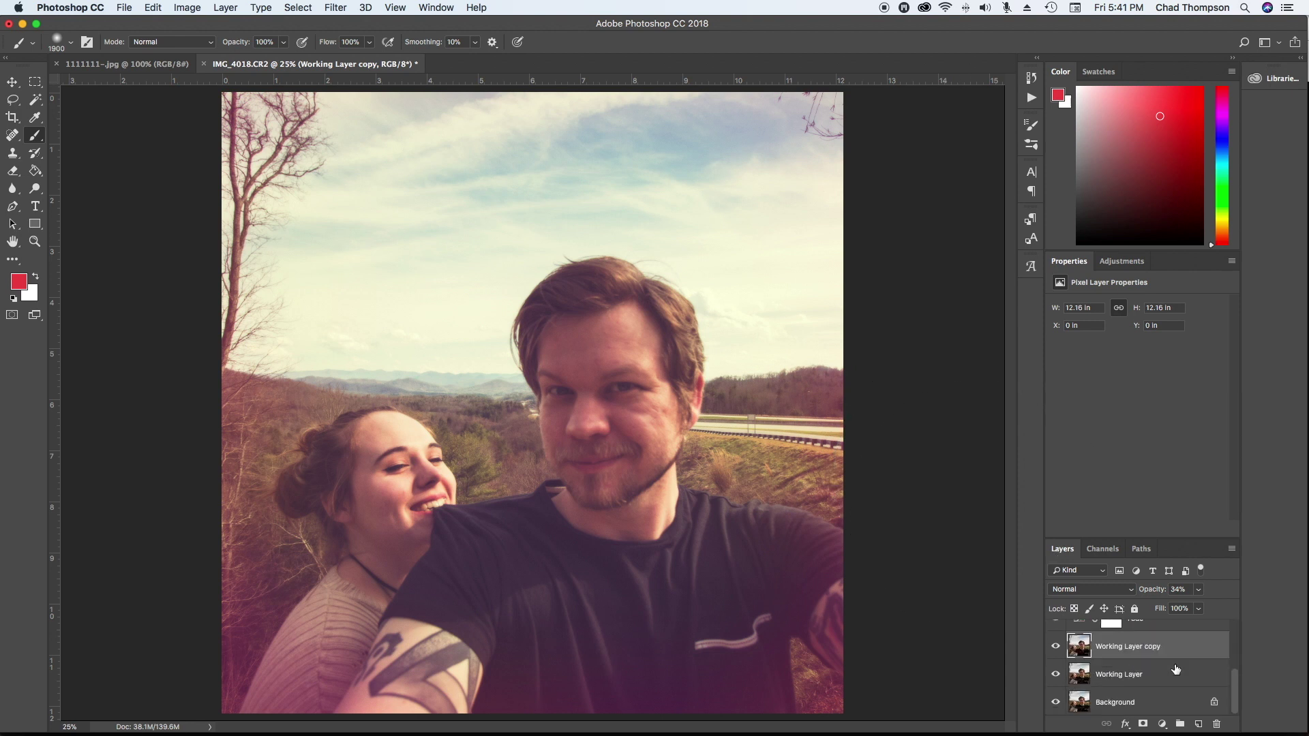
pyautogui.click(1151, 675)
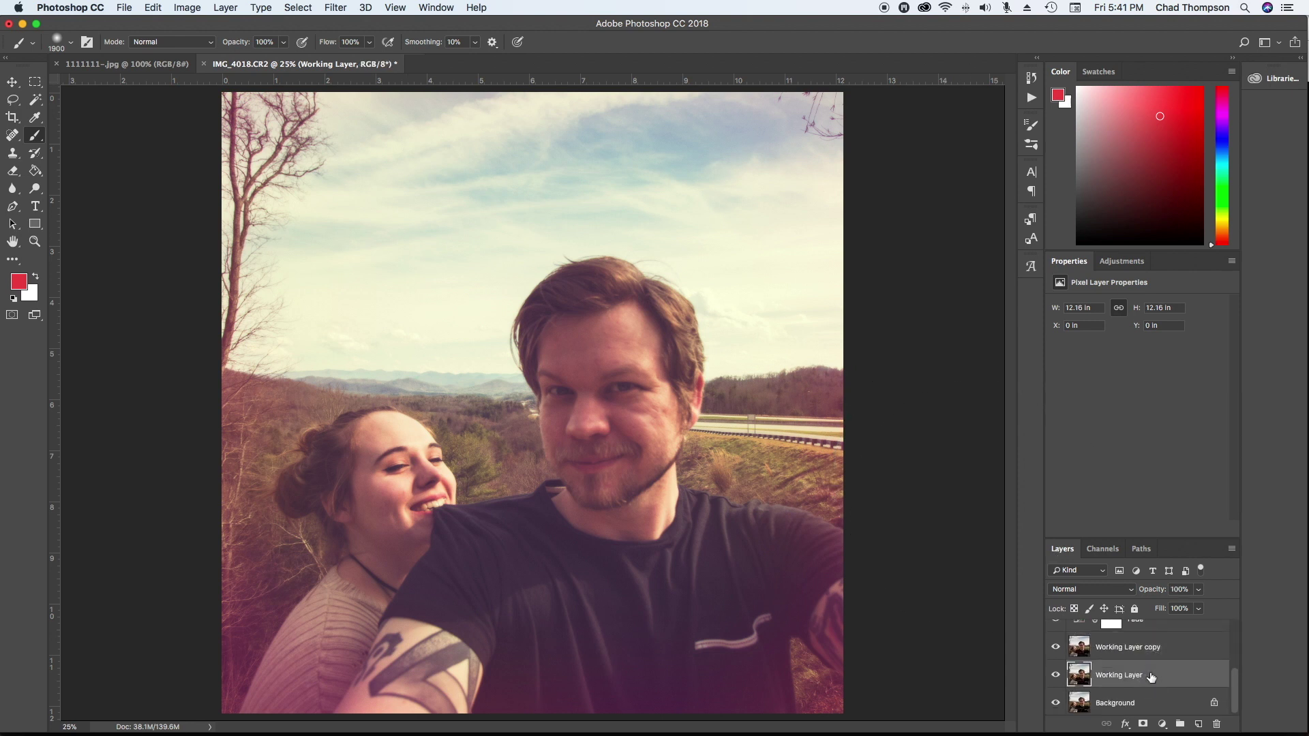
pyautogui.press('super+z')
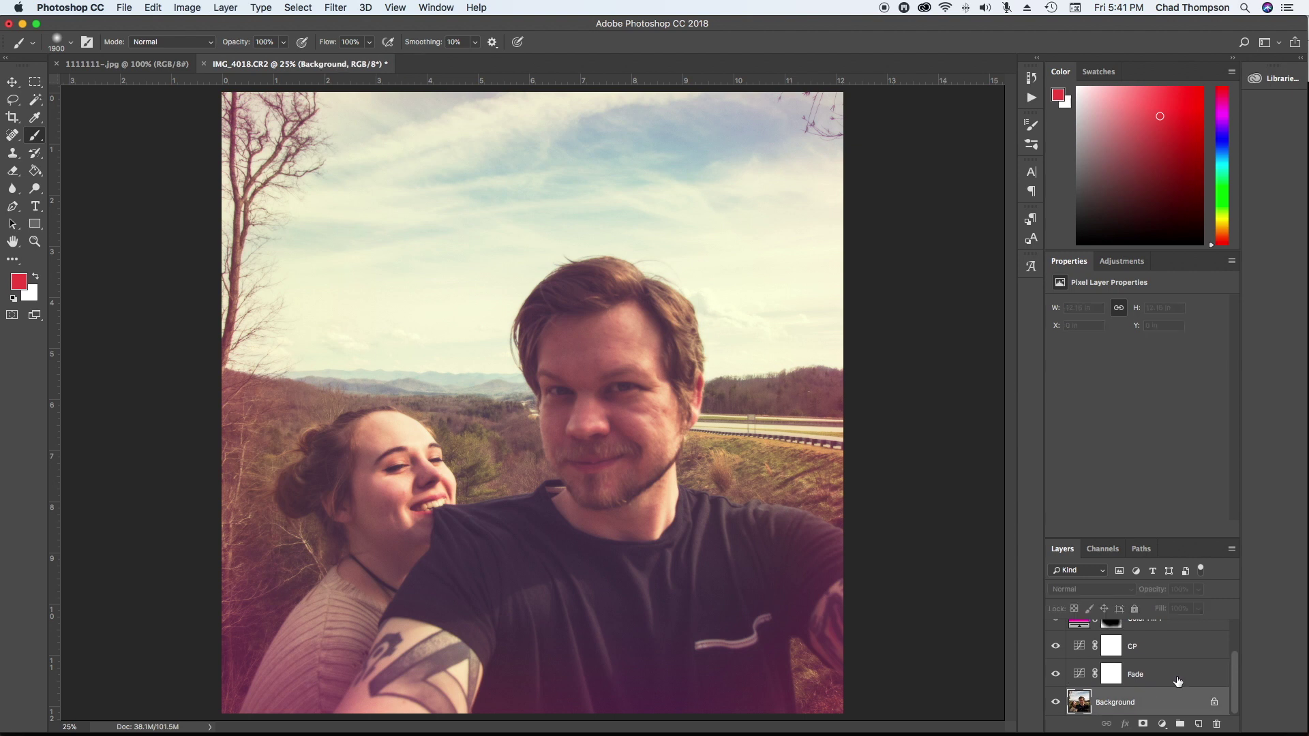
pyautogui.press('alt+super+z')
pyautogui.press('alt+super+z')
pyautogui.press('alt+super+z')
pyautogui.press('alt+super+z')
pyautogui.press('alt+super+z')
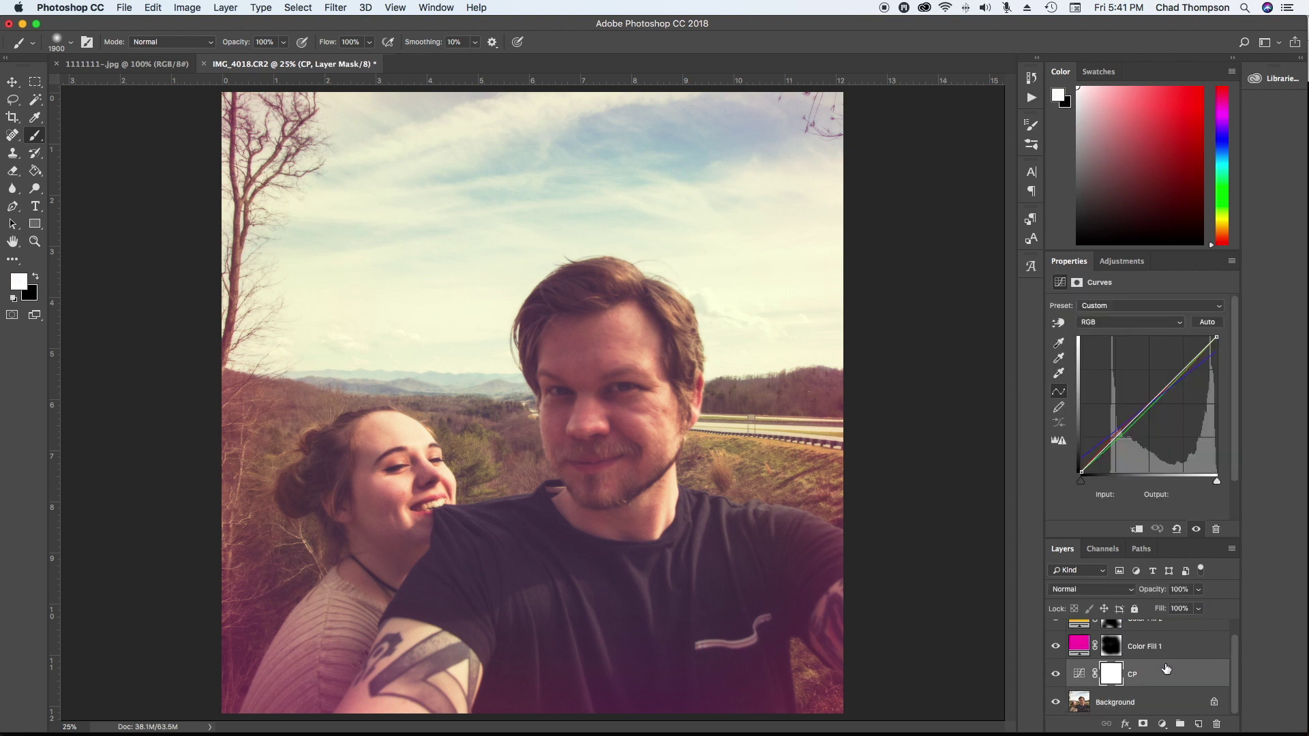
pyautogui.press('alt+super+z')
pyautogui.press('alt+super+z')
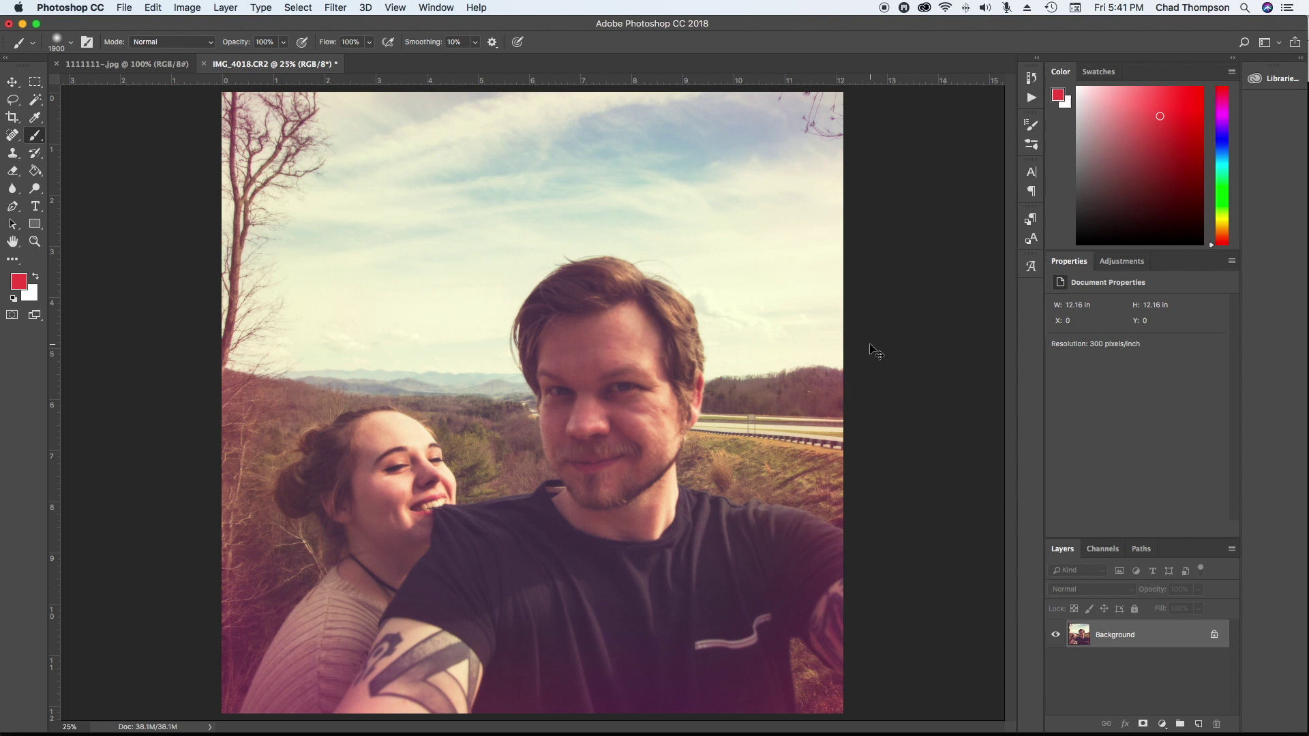
pyautogui.press('super+a')
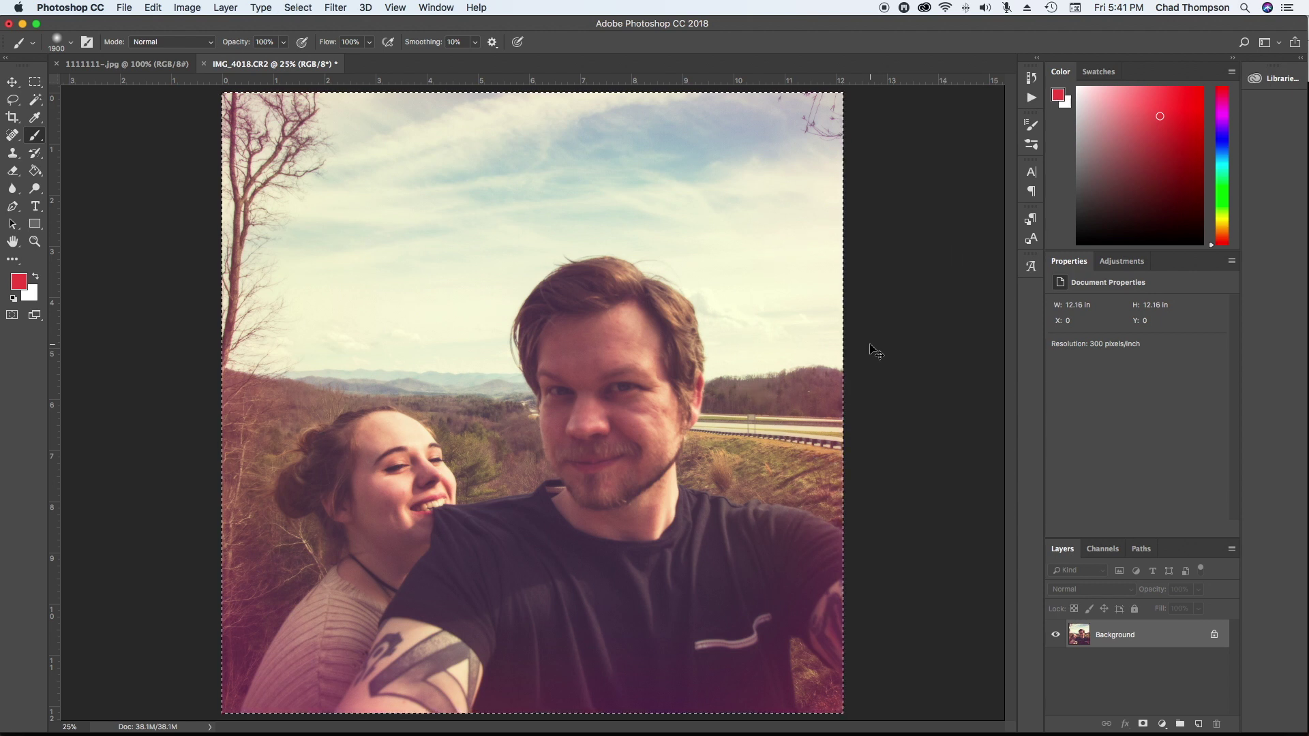
# Bring the vintage selfie into the 1111111.jpg Polaroid frame document and zoom out to see it whole.
pyautogui.click(96, 66)
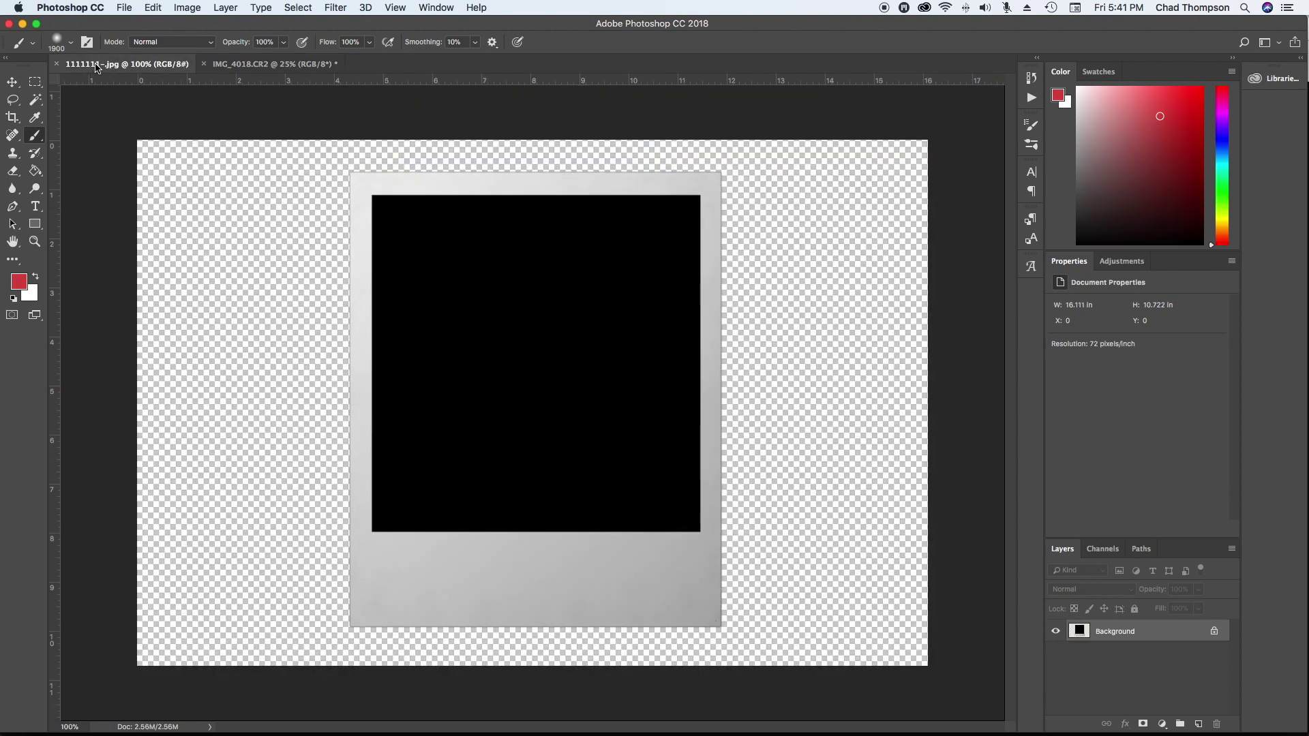
pyautogui.moveTo(724, 357); pyautogui.dragTo(701, 392)
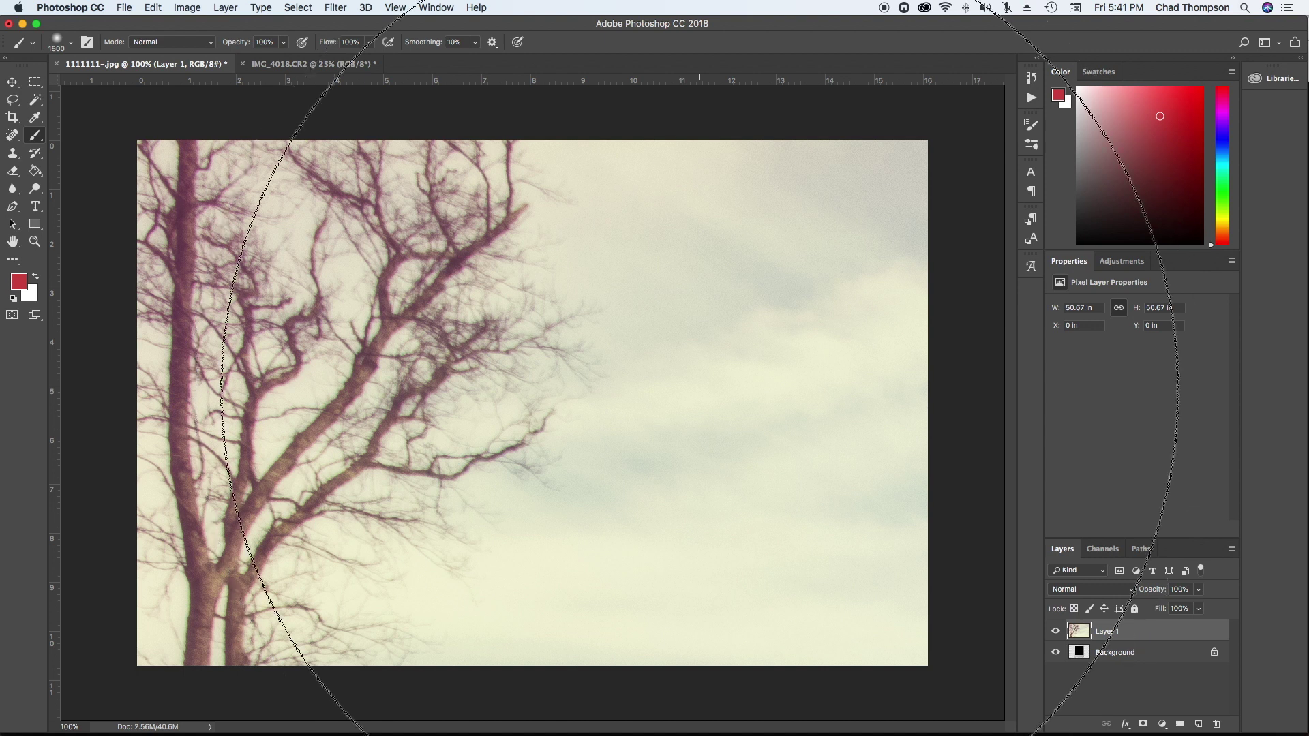
pyautogui.press('[')
pyautogui.press('[')
pyautogui.press('[')
pyautogui.press('[')
pyautogui.press('[')
pyautogui.press('[')
pyautogui.press('[')
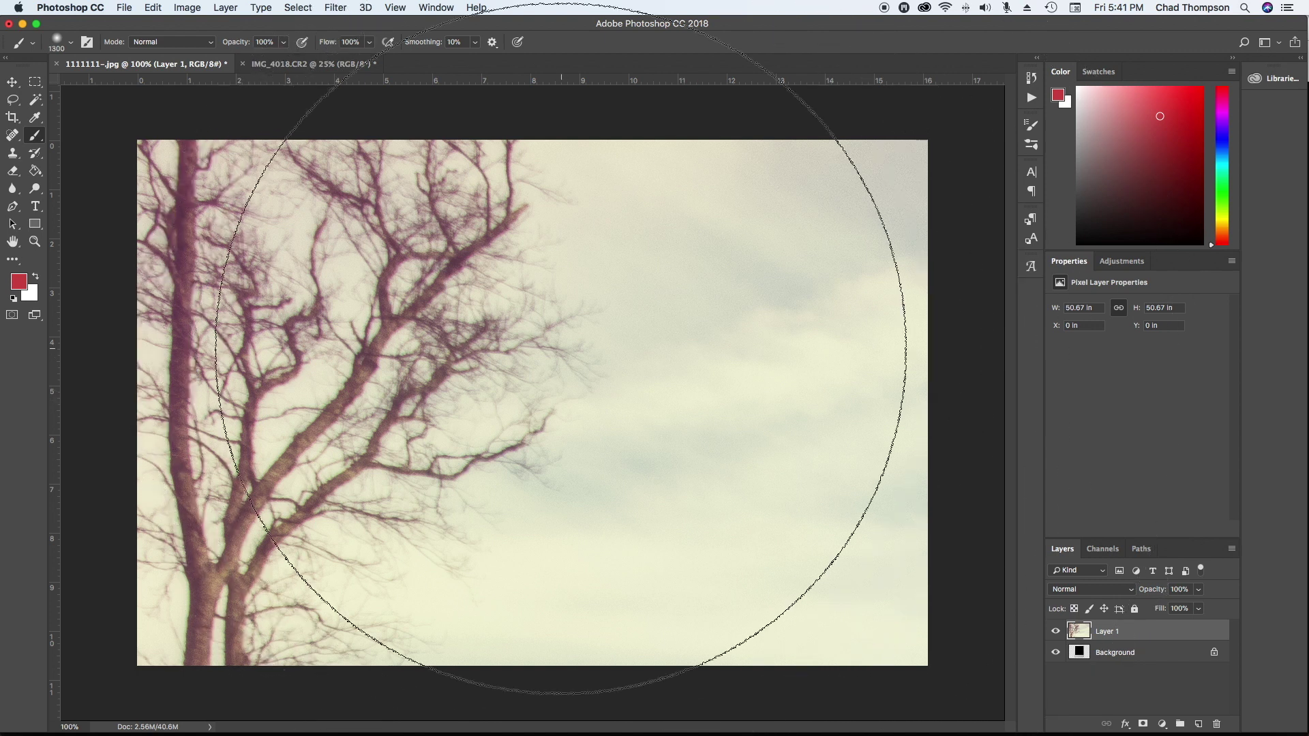
pyautogui.press('super+minus')
pyautogui.press('super+minus')
pyautogui.press('super+minus')
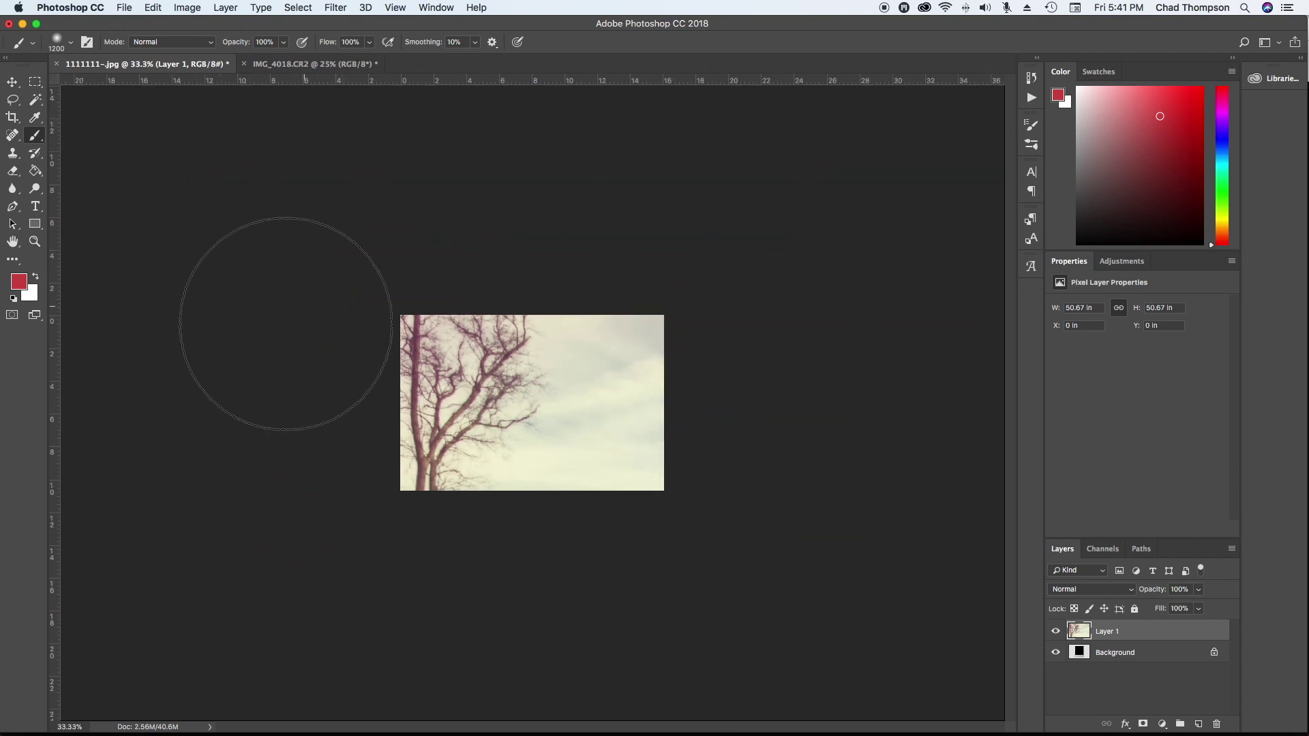
# Scale the pasted selfie down to about 13.5% over the frame's photo window and commit.
pyautogui.click(17, 82)
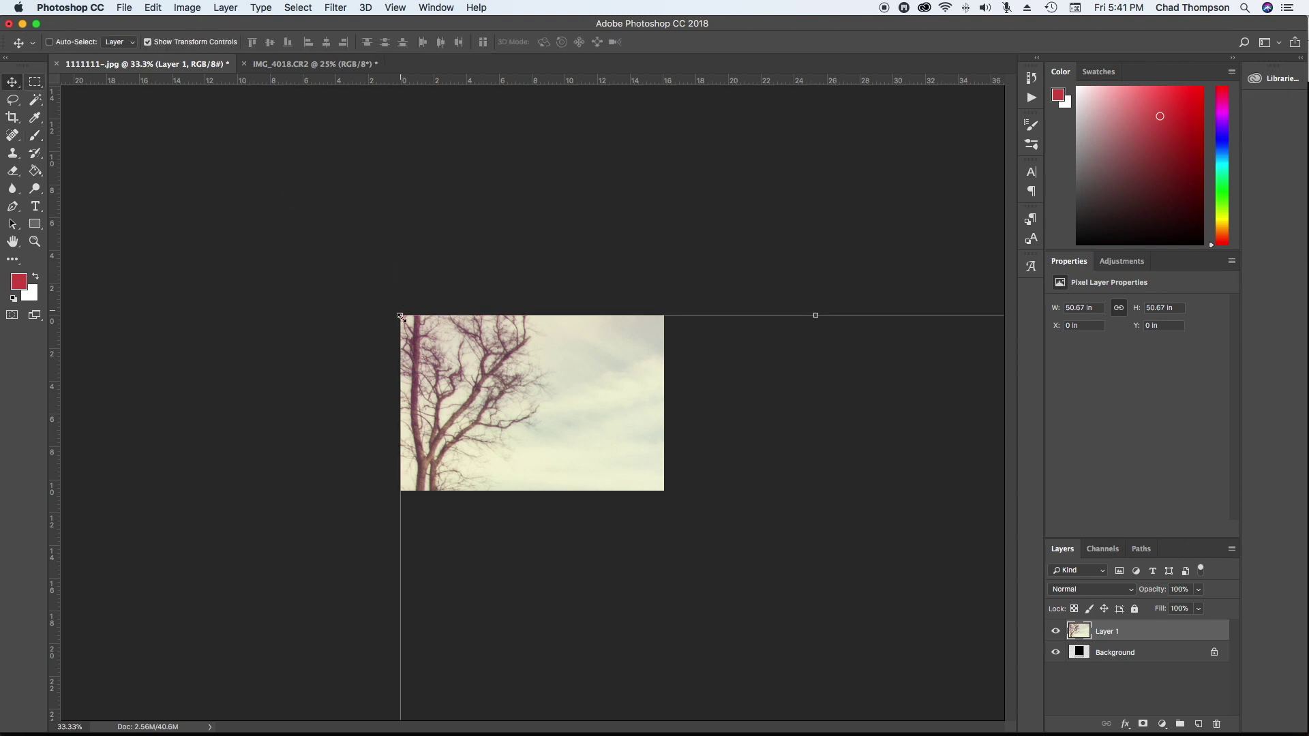
pyautogui.moveTo(401, 317); pyautogui.dragTo(755, 616)
pyautogui.moveTo(817, 679); pyautogui.dragTo(385, 208)
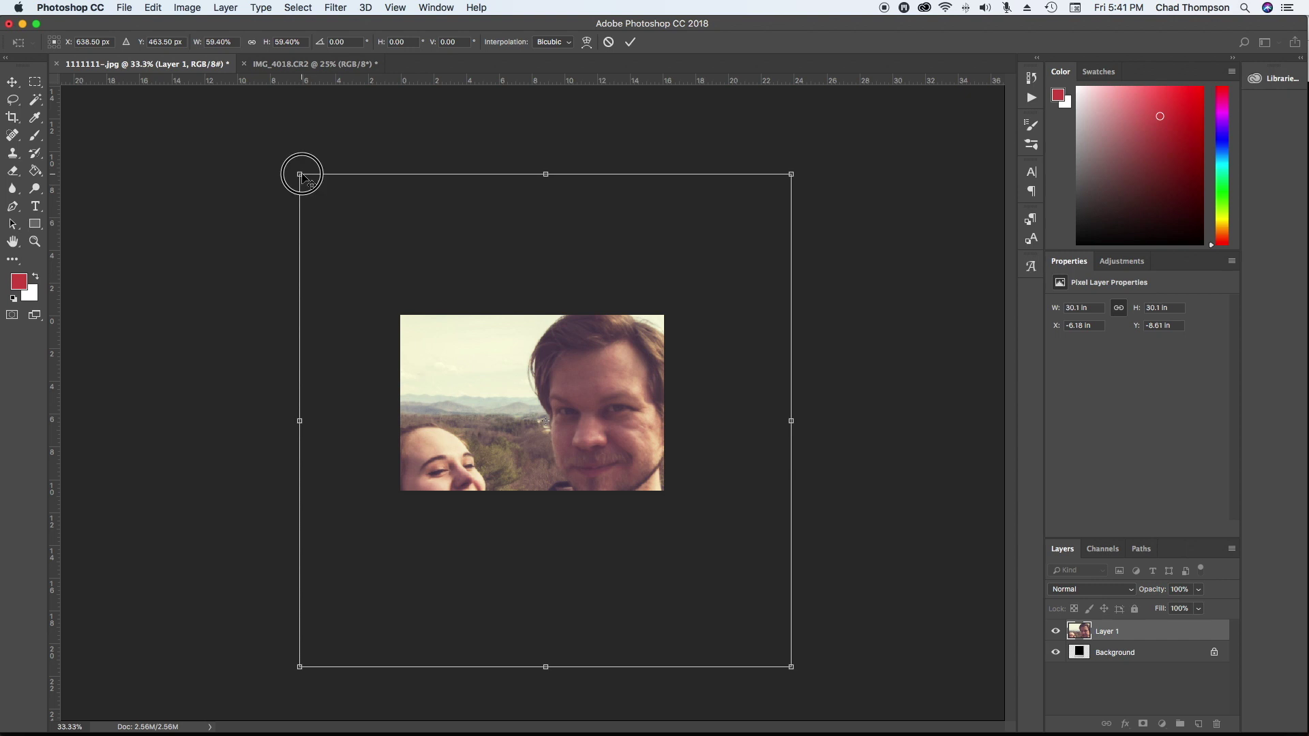
pyautogui.moveTo(300, 176); pyautogui.dragTo(583, 378)
pyautogui.moveTo(675, 538); pyautogui.dragTo(605, 444)
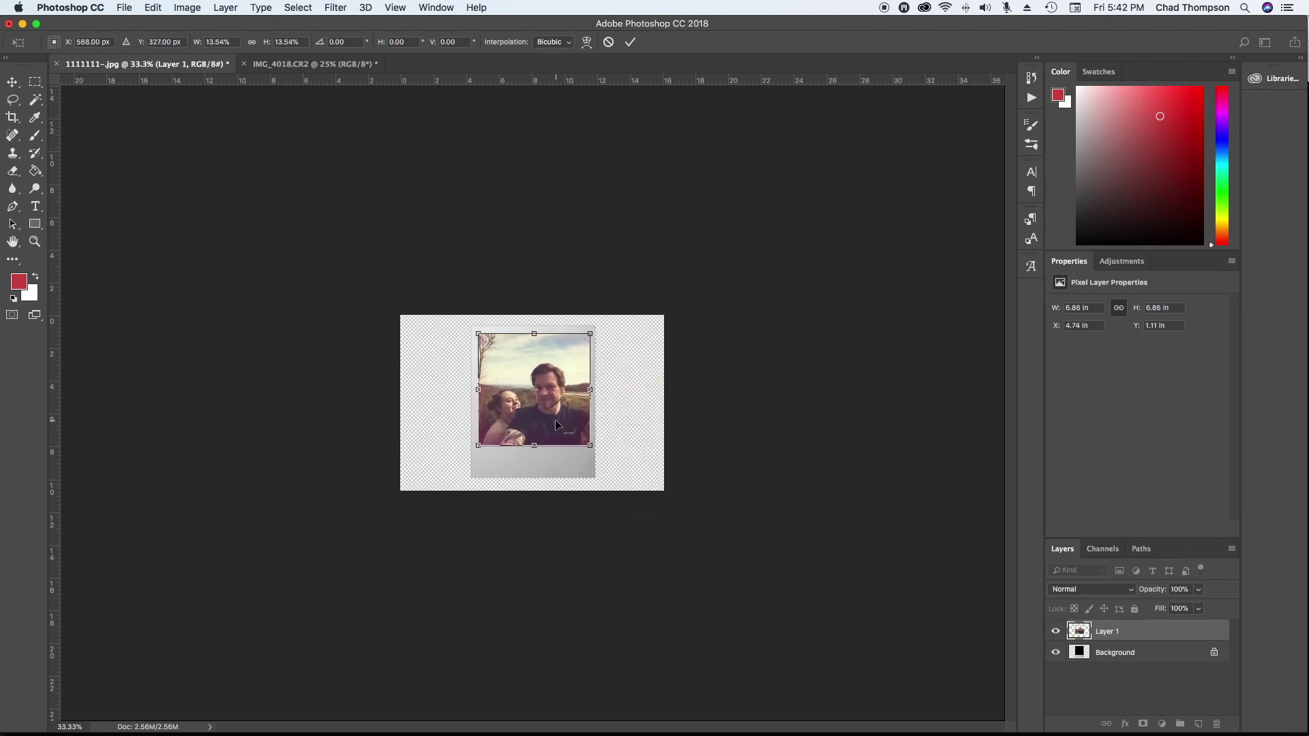
pyautogui.press('Return')
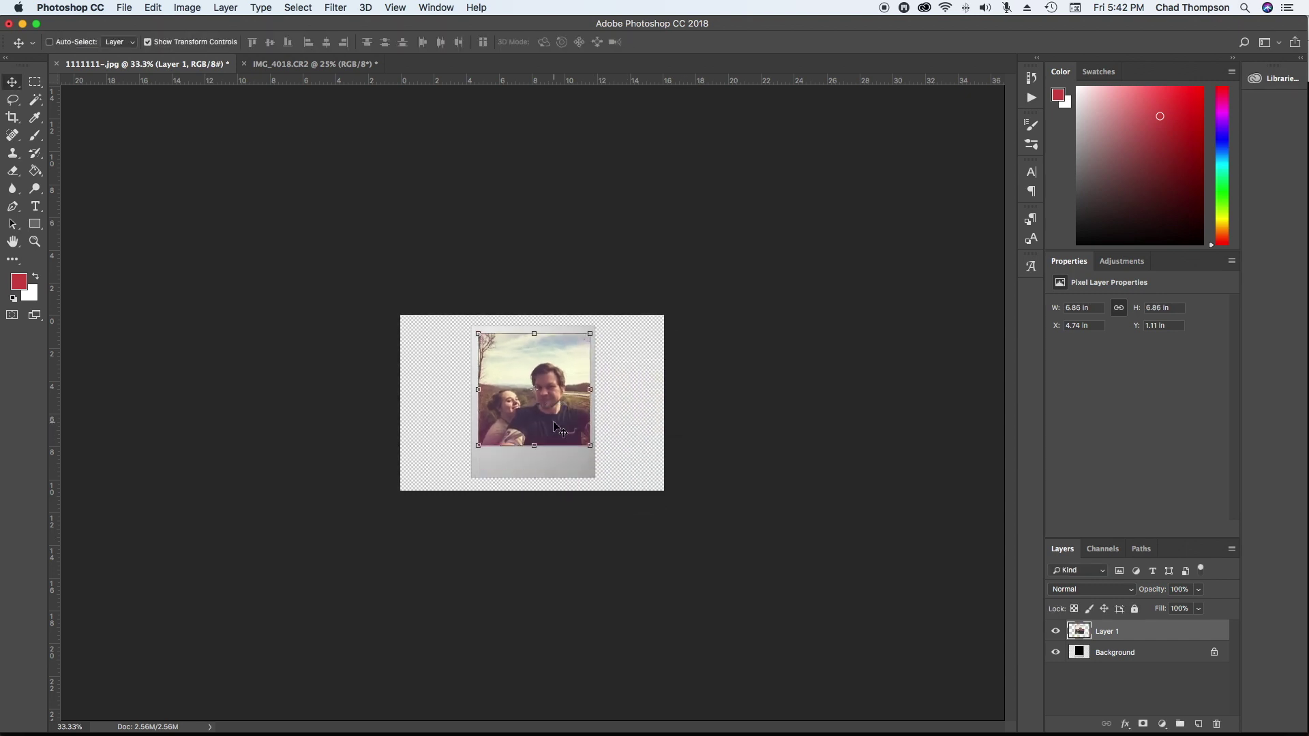
pyautogui.press('super+1')
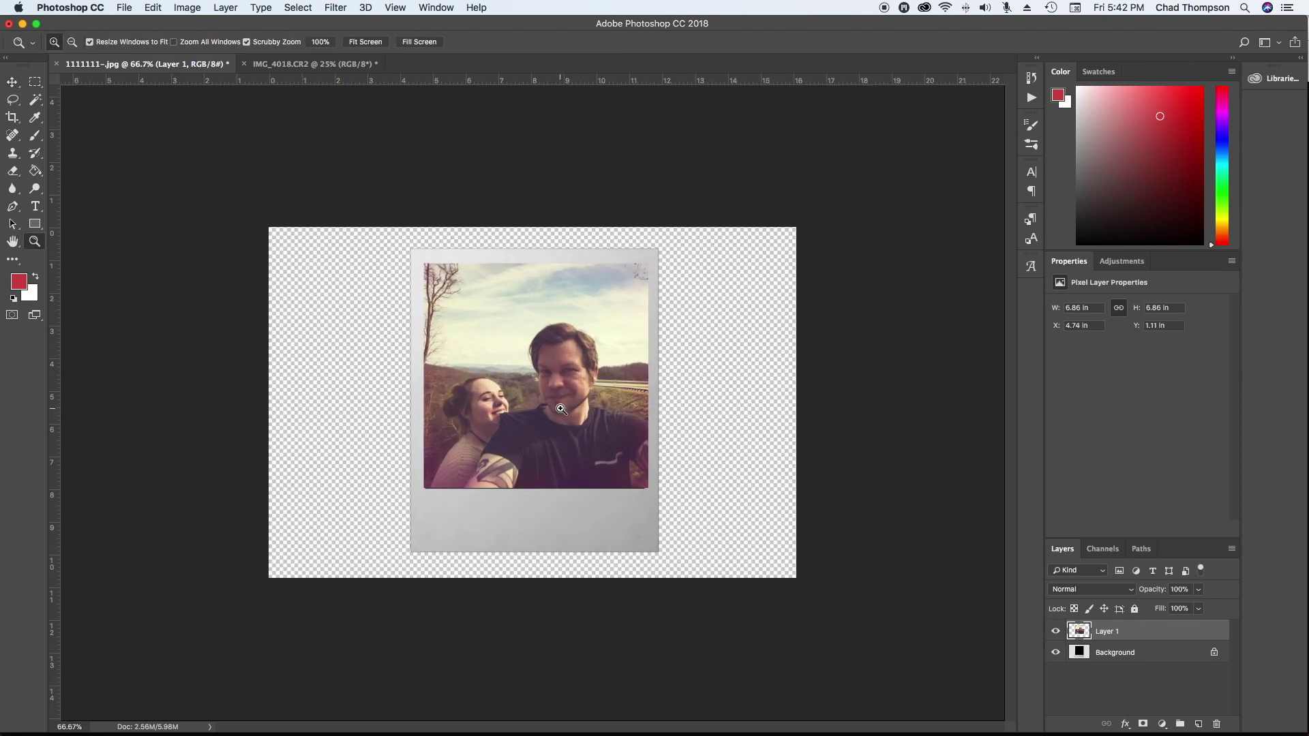
pyautogui.click(1083, 648)
# Convert the frame's Background into Layer 0 and move the photo Layer 1 beneath it.
pyautogui.doubleClick(1149, 653)
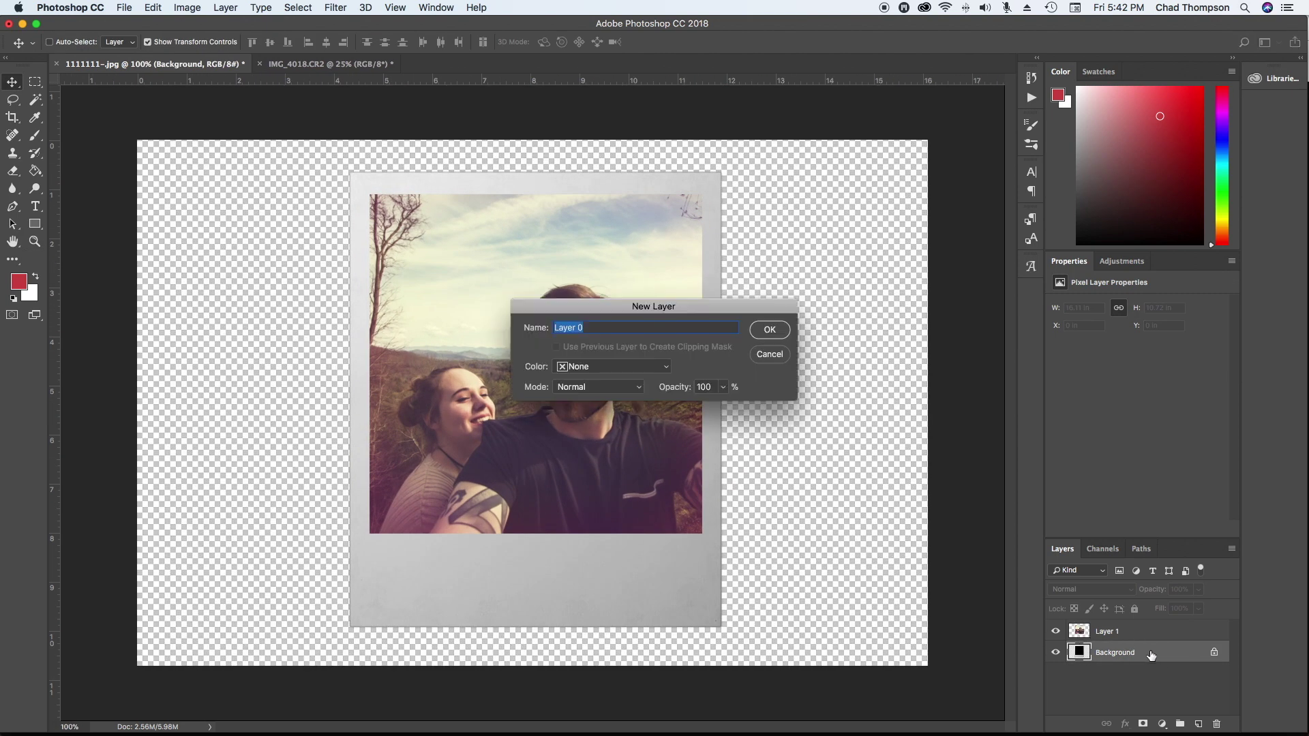
pyautogui.click(766, 330)
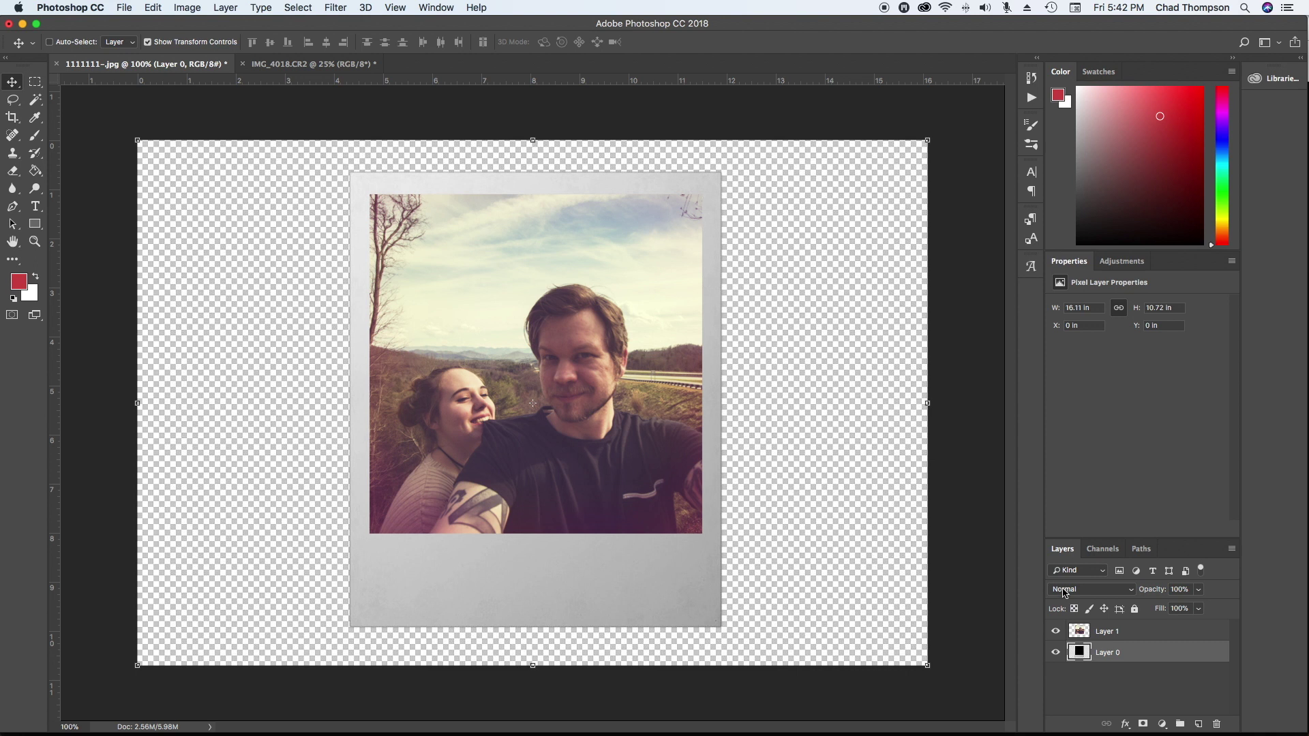
pyautogui.click(1080, 632)
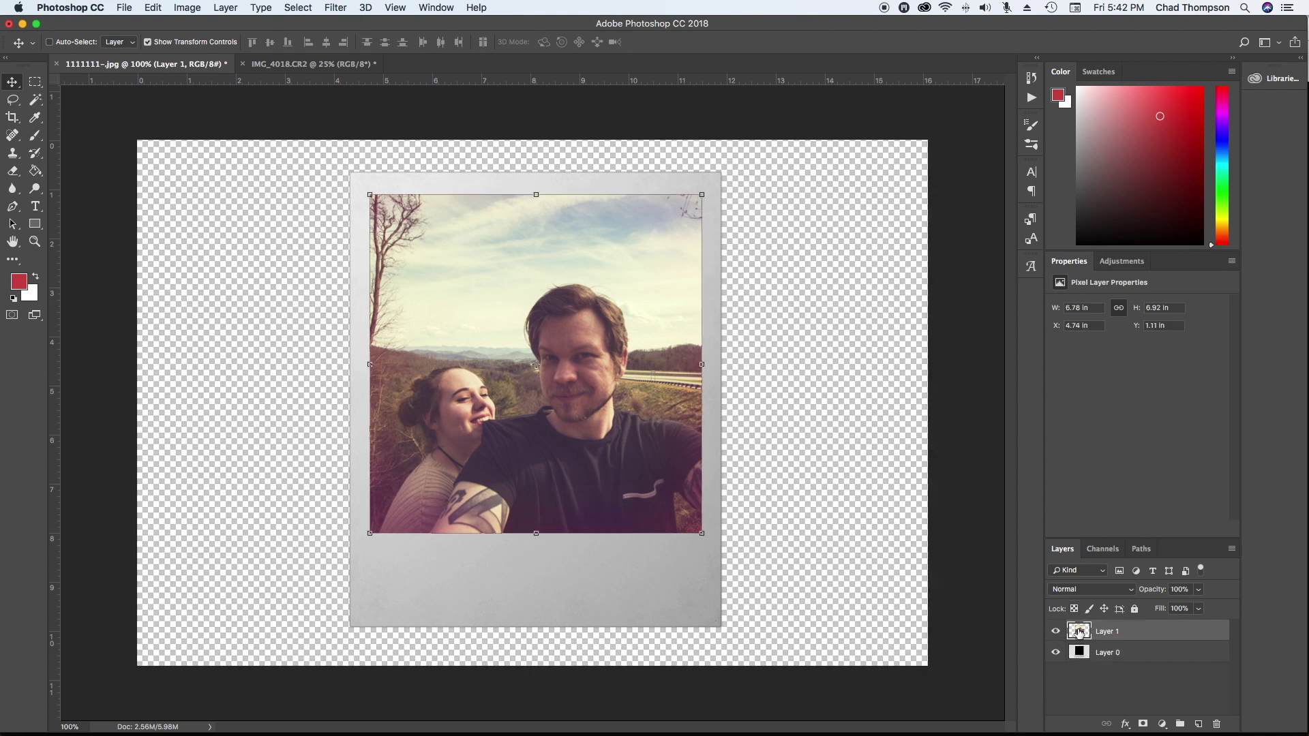
pyautogui.moveTo(1079, 633); pyautogui.dragTo(1095, 653)
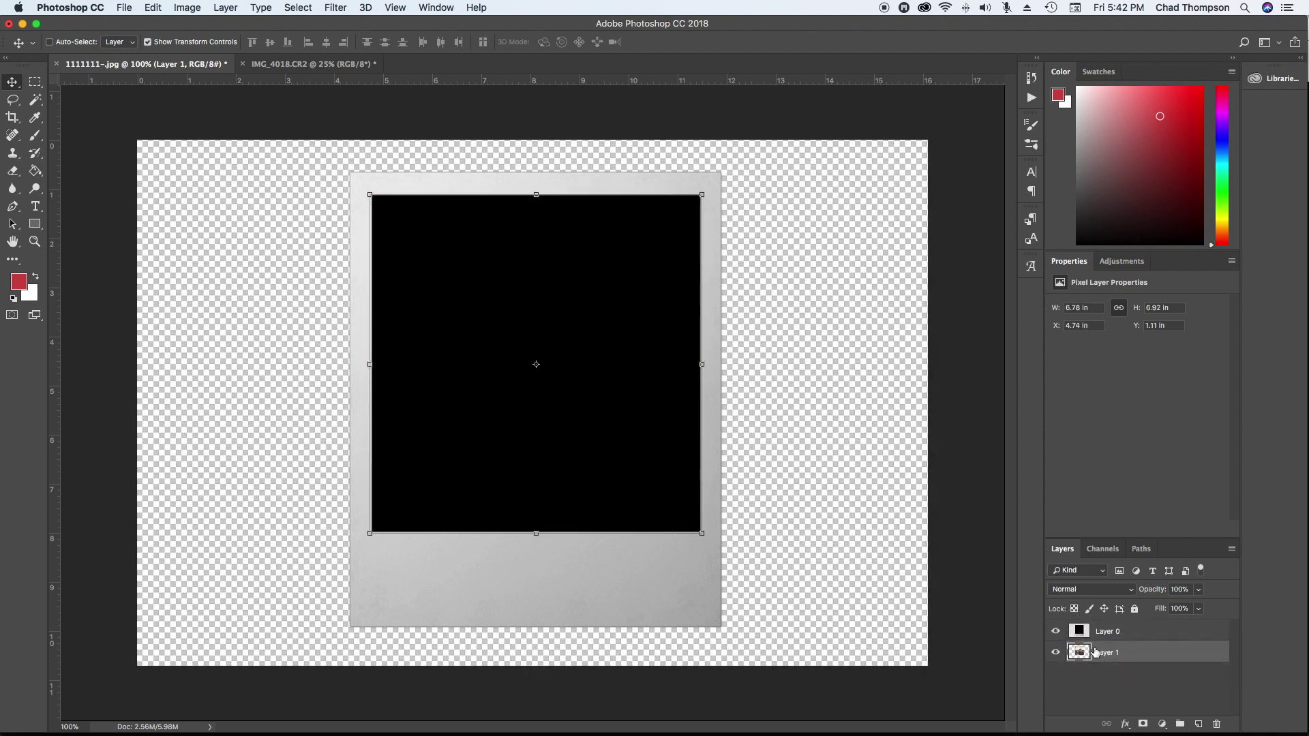
# Select the frame's black window with the Magic Wand on Layer 0 and delete it.
pyautogui.click(39, 99)
pyautogui.click(525, 278)
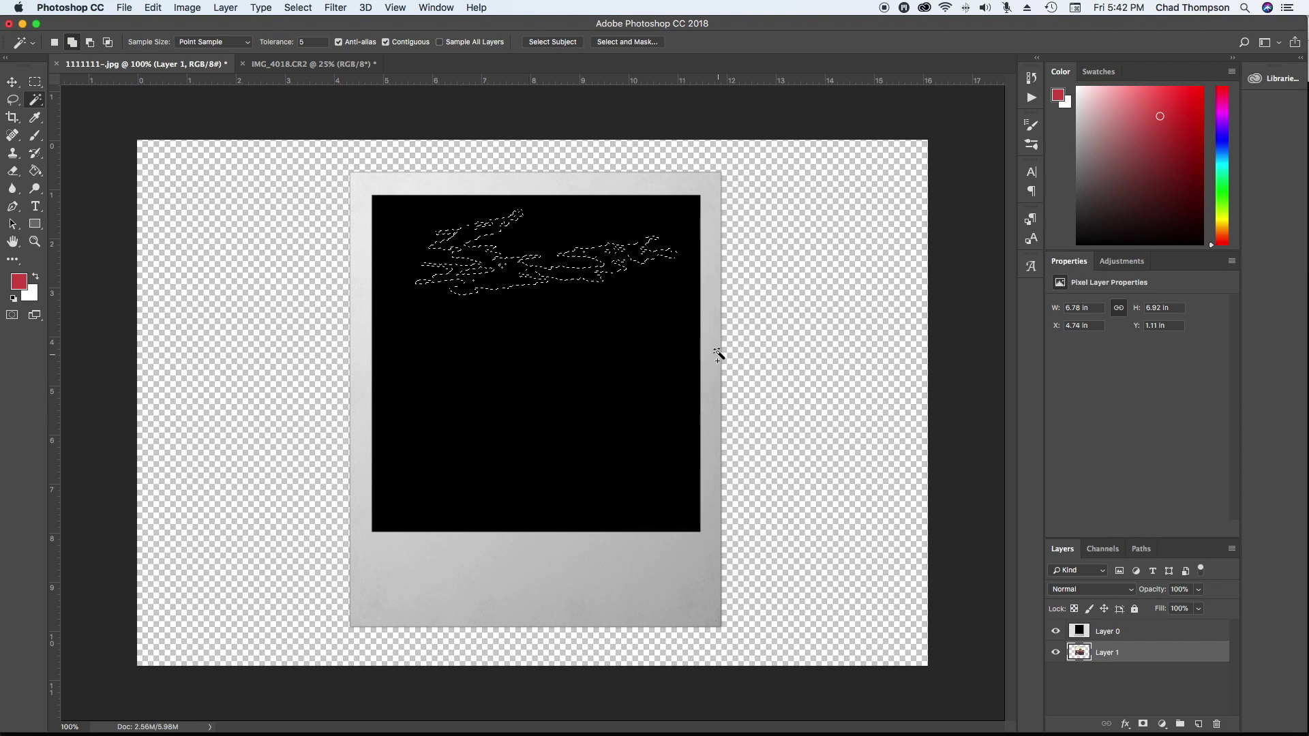
pyautogui.click(1091, 631)
pyautogui.press('super+d')
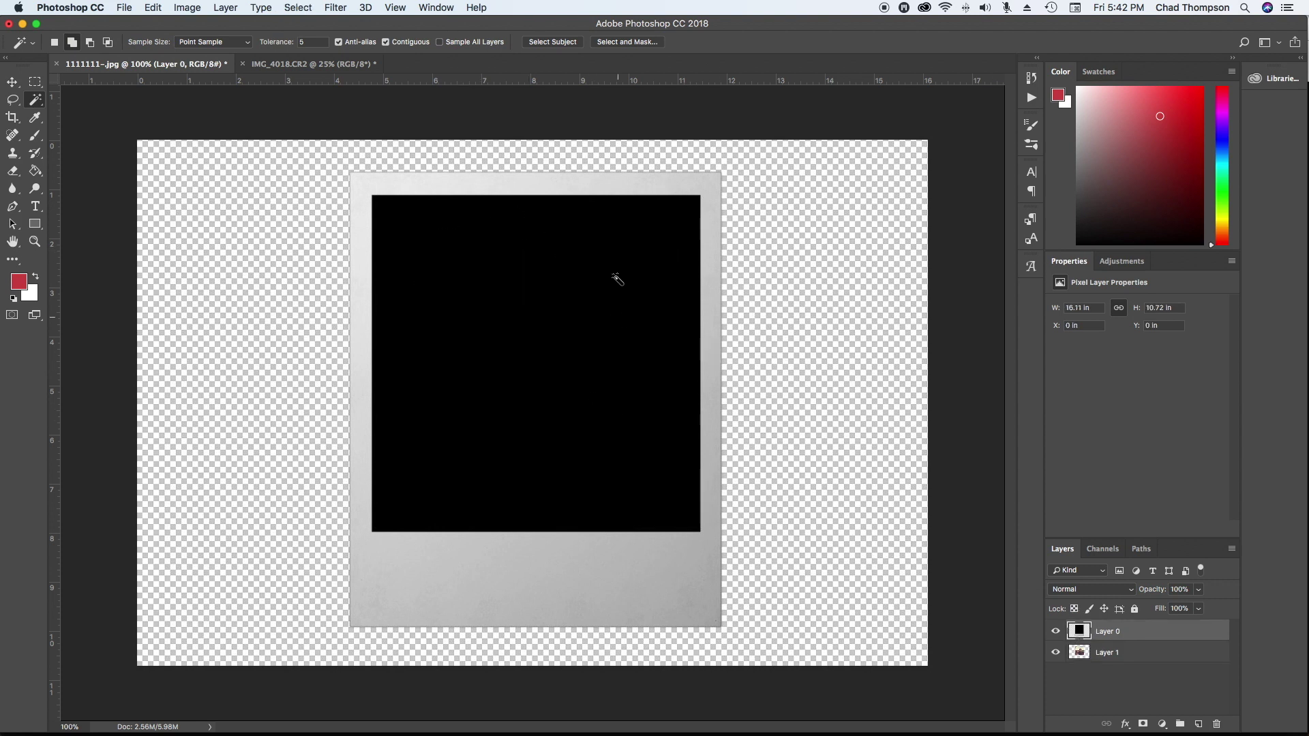
pyautogui.press('Delete')
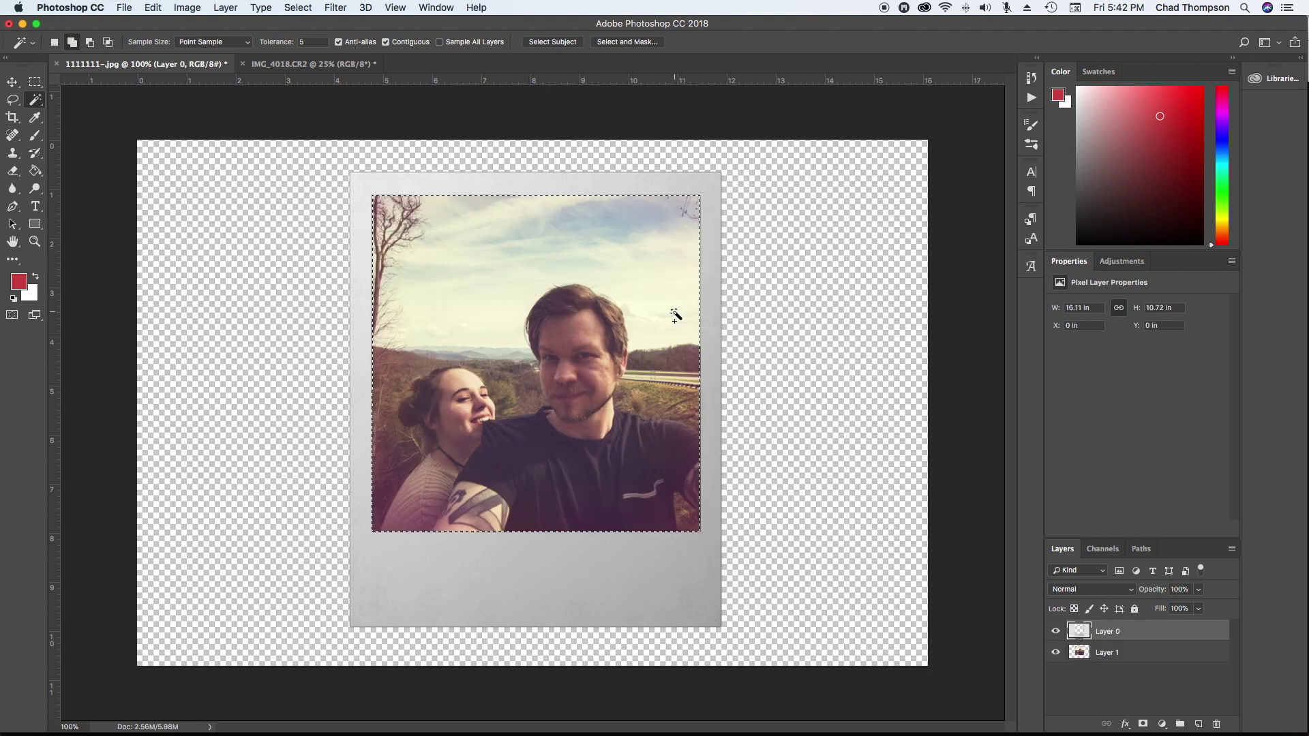